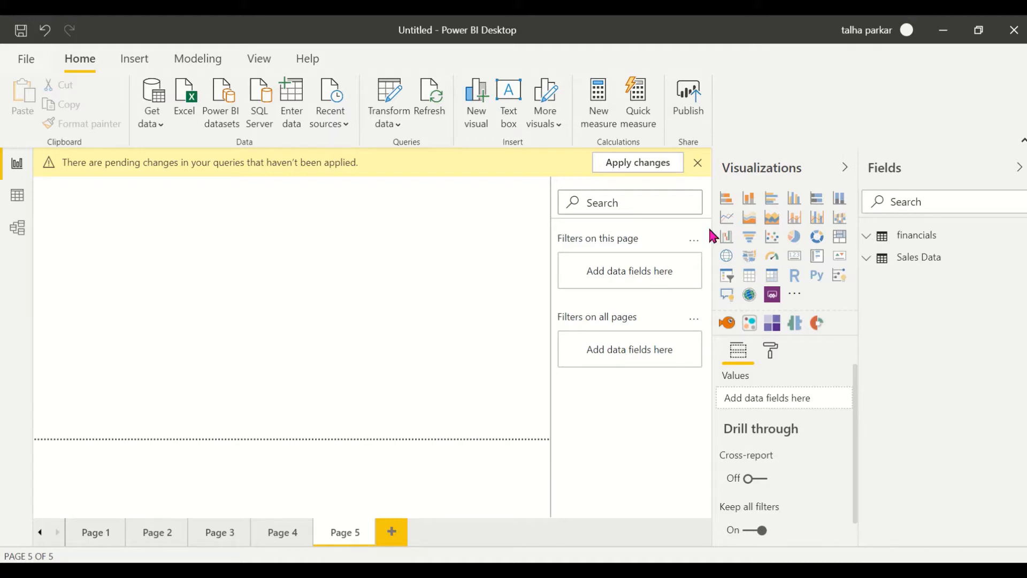
# Search the AppSource visuals marketplace for Aster Plot, and close the marketplace.
pyautogui.click(697, 162)
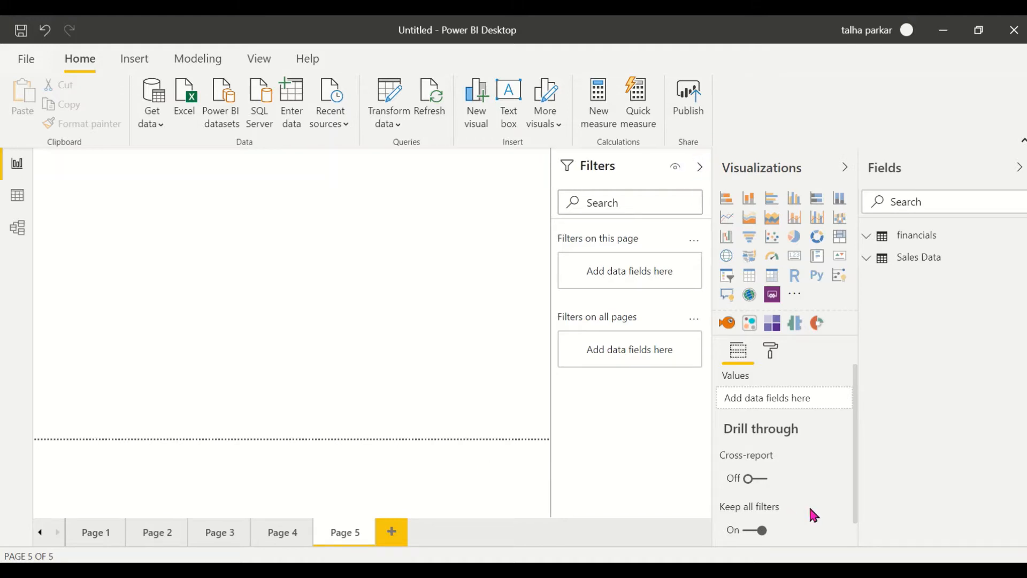
pyautogui.click(795, 296)
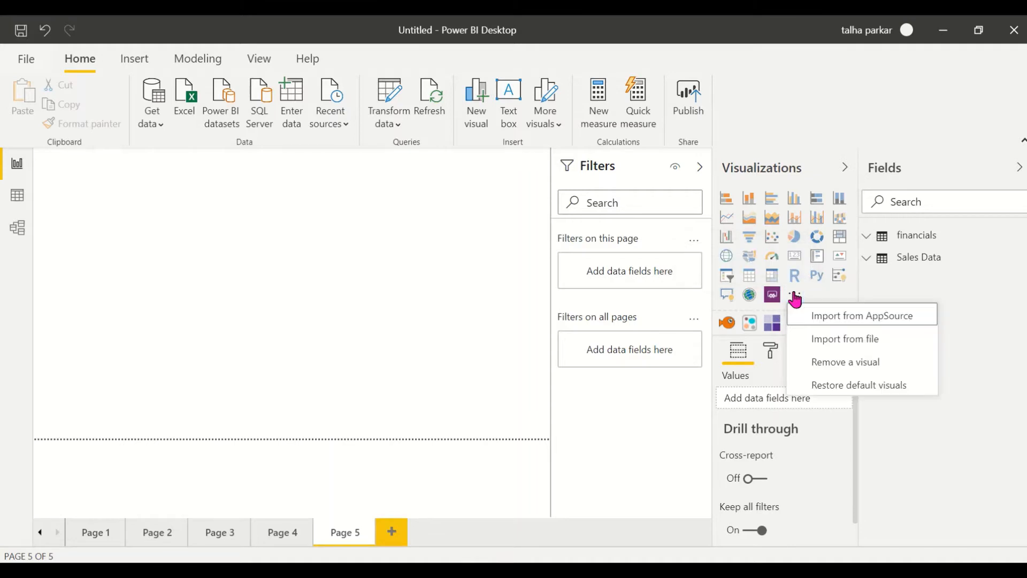
pyautogui.click(818, 321)
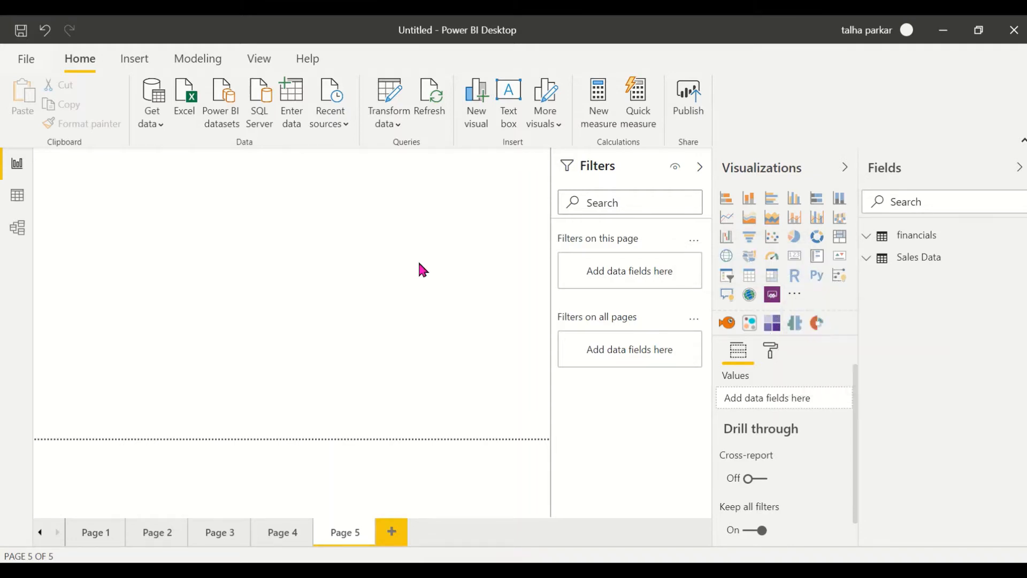
pyautogui.click(265, 152)
pyautogui.write('AS')
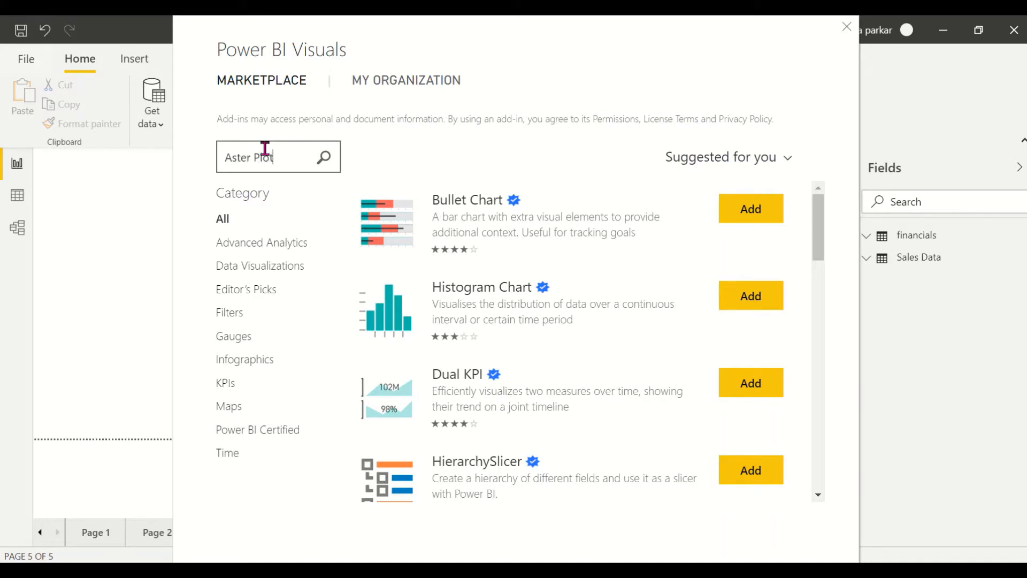
pyautogui.press('Return')
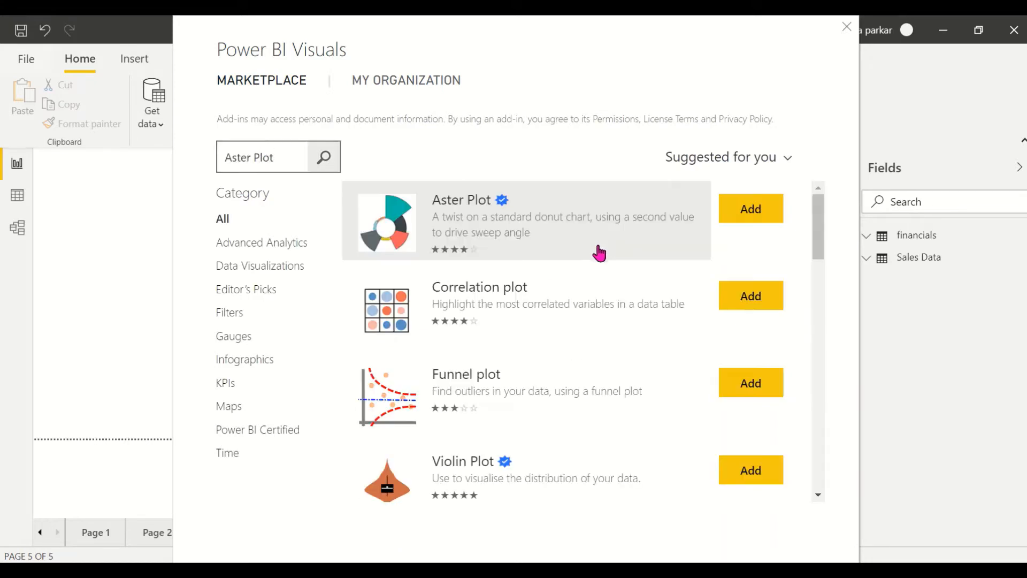
pyautogui.click(847, 28)
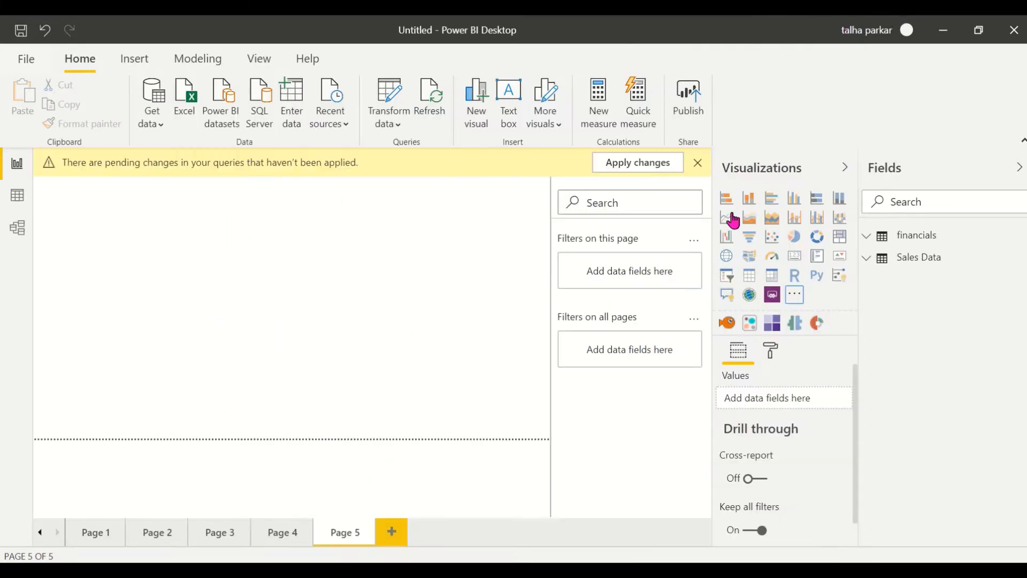
# Add an Aster Plot visual to Page 5, collapse the Filters pane and enlarge the visual to cover most of the page.
pyautogui.click(816, 324)
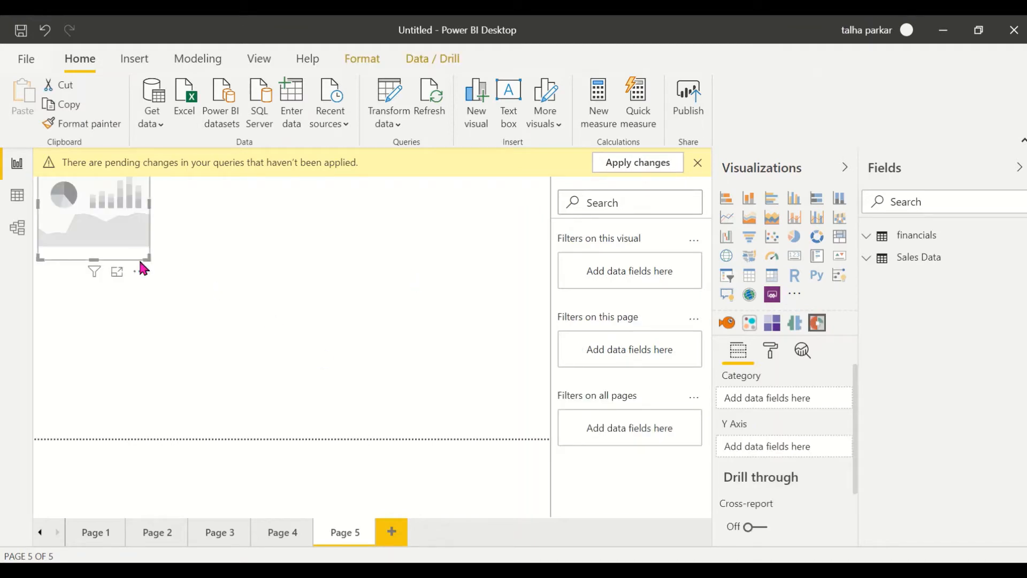
pyautogui.moveTo(149, 259); pyautogui.dragTo(308, 389)
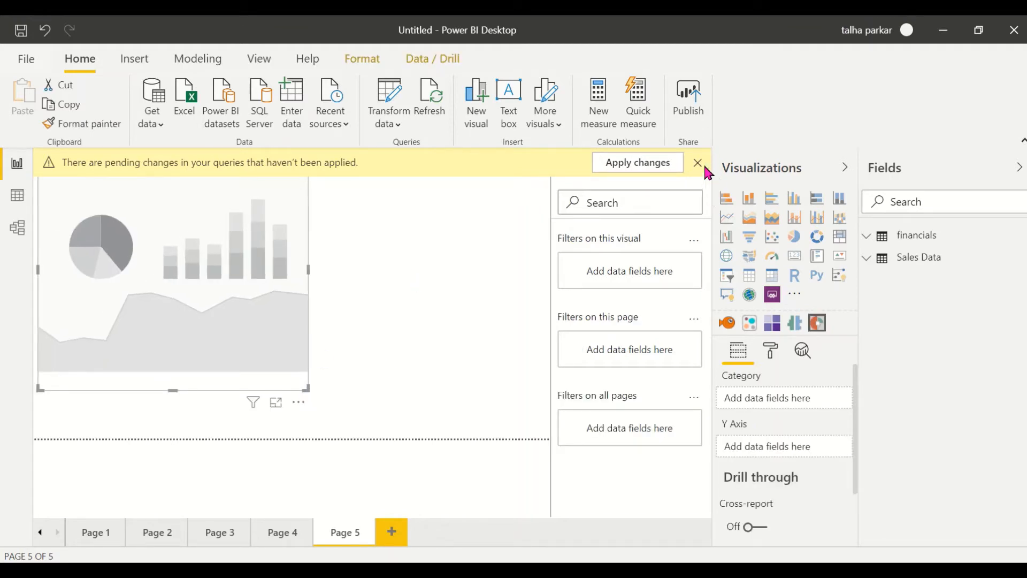
pyautogui.click(697, 163)
pyautogui.click(701, 169)
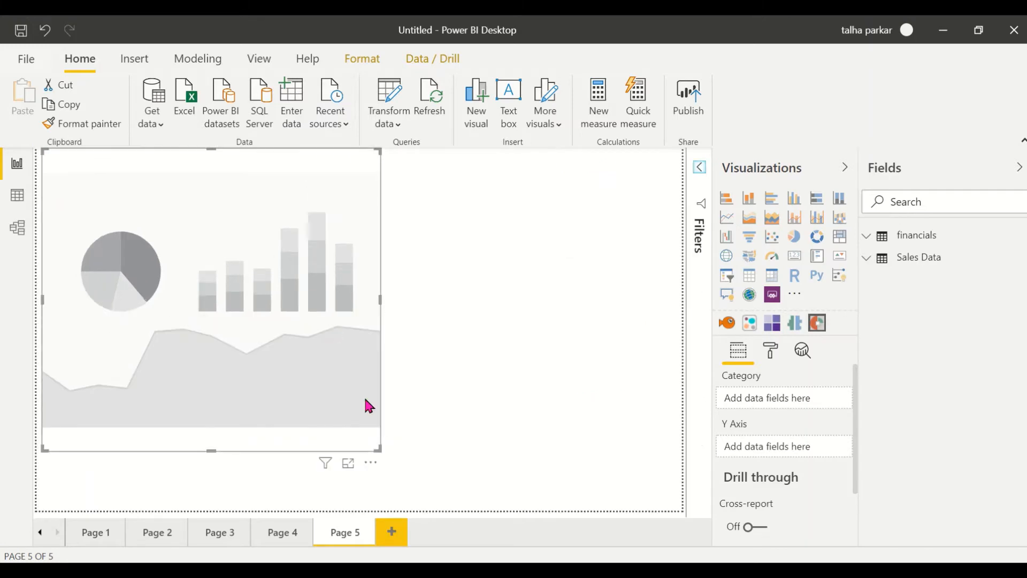
pyautogui.moveTo(379, 450); pyautogui.dragTo(512, 455)
pyautogui.click(511, 455)
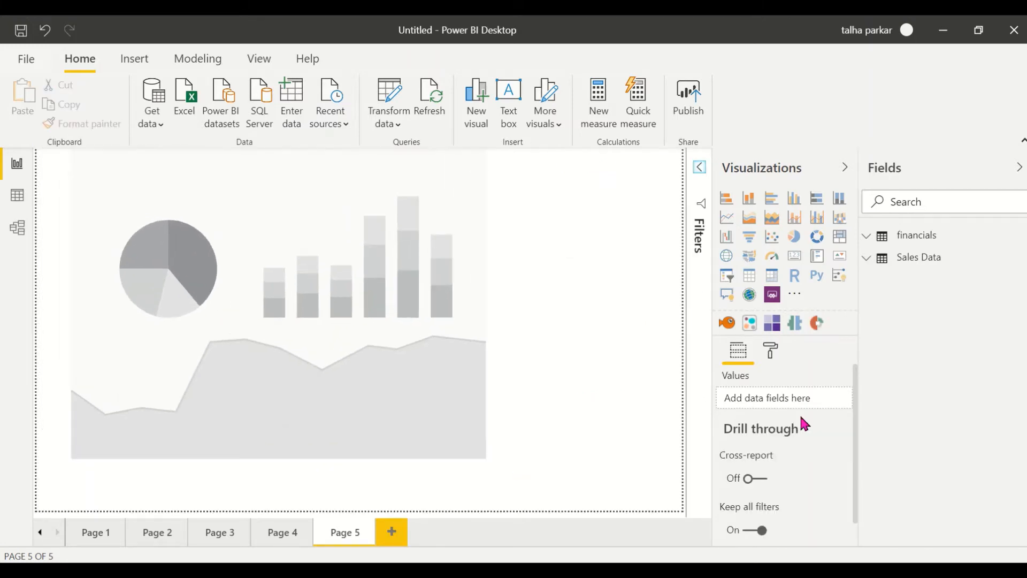
# Assign Category from the Sales Data table as the aster plot's category and Profit as its Y axis.
pyautogui.click(875, 263)
pyautogui.click(874, 264)
pyautogui.click(874, 264)
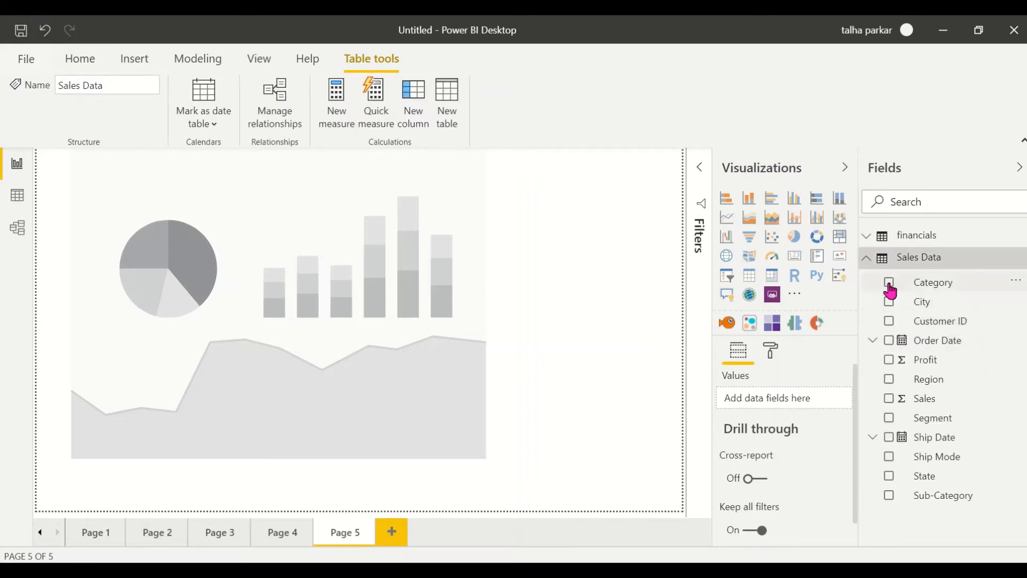
pyautogui.click(889, 283)
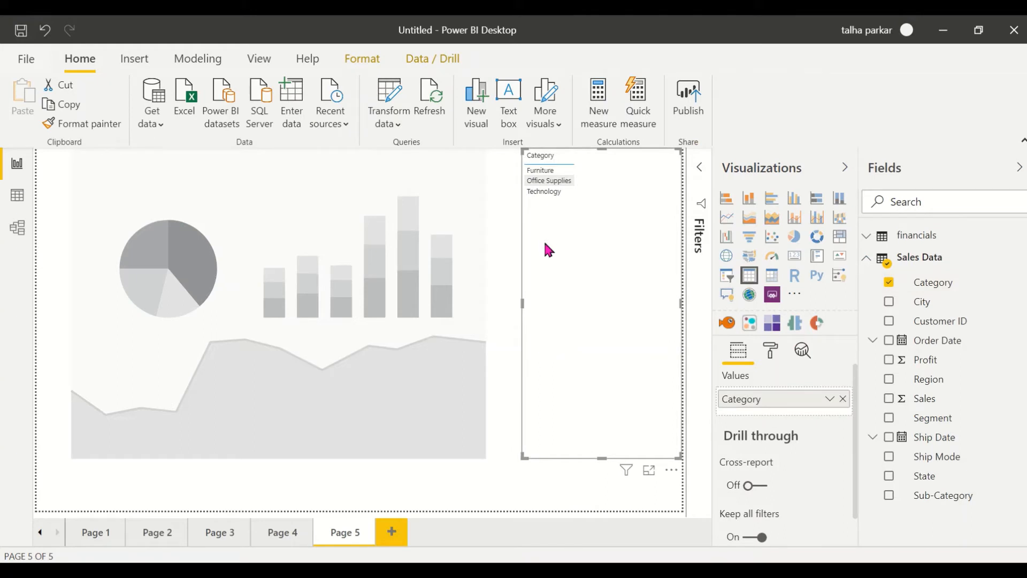
pyautogui.press('Delete')
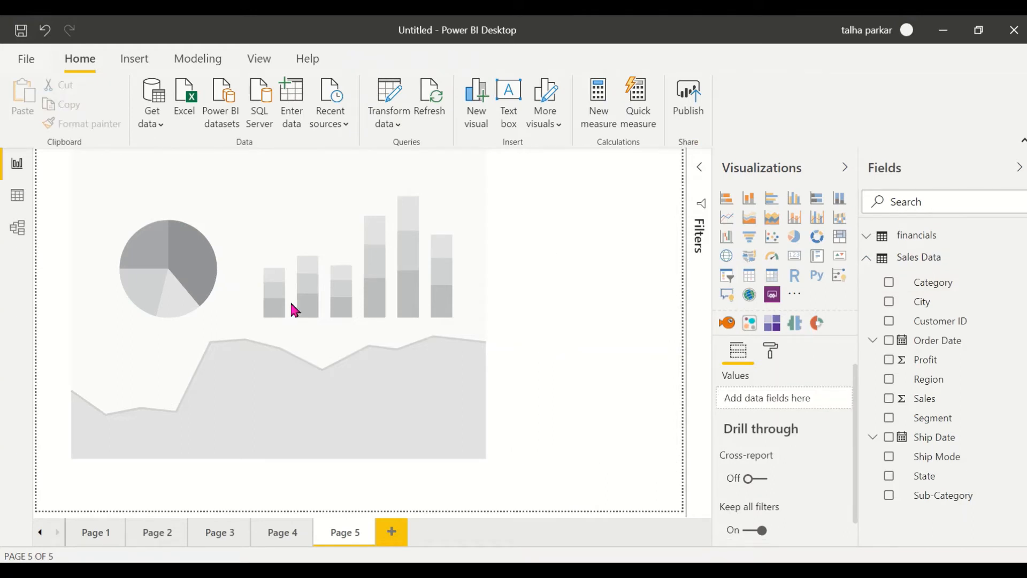
pyautogui.click(253, 322)
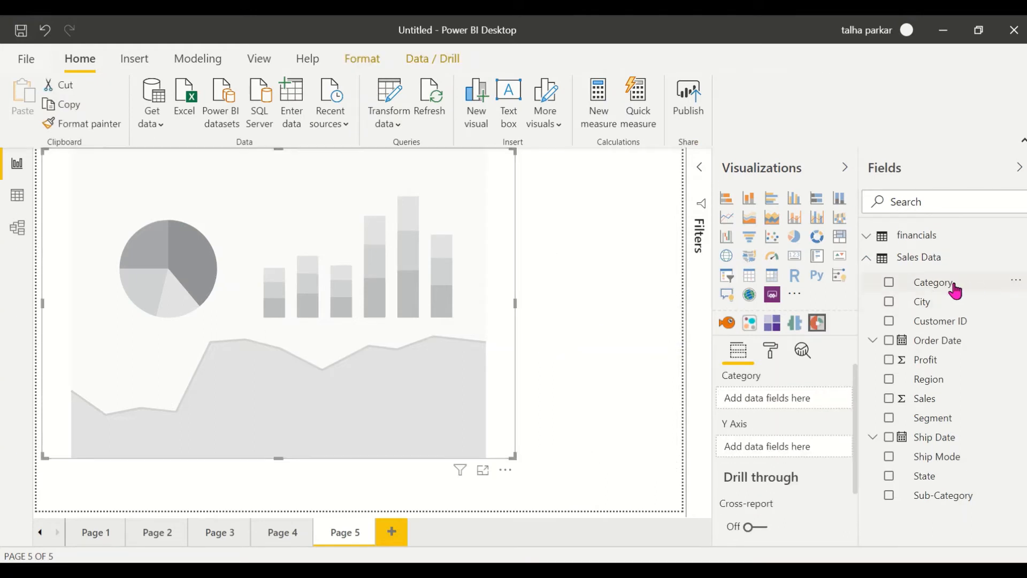
pyautogui.click(889, 283)
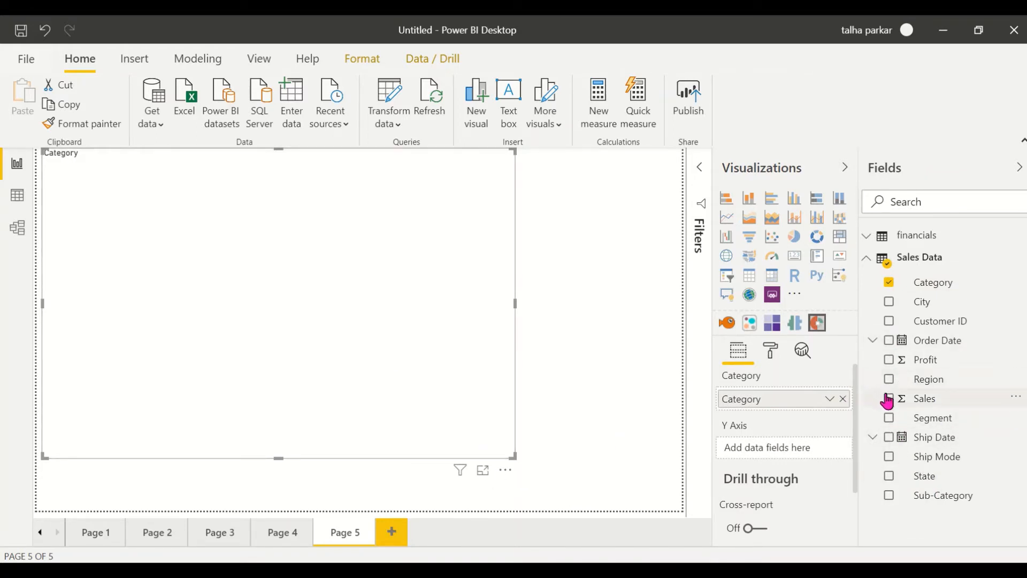
pyautogui.click(889, 359)
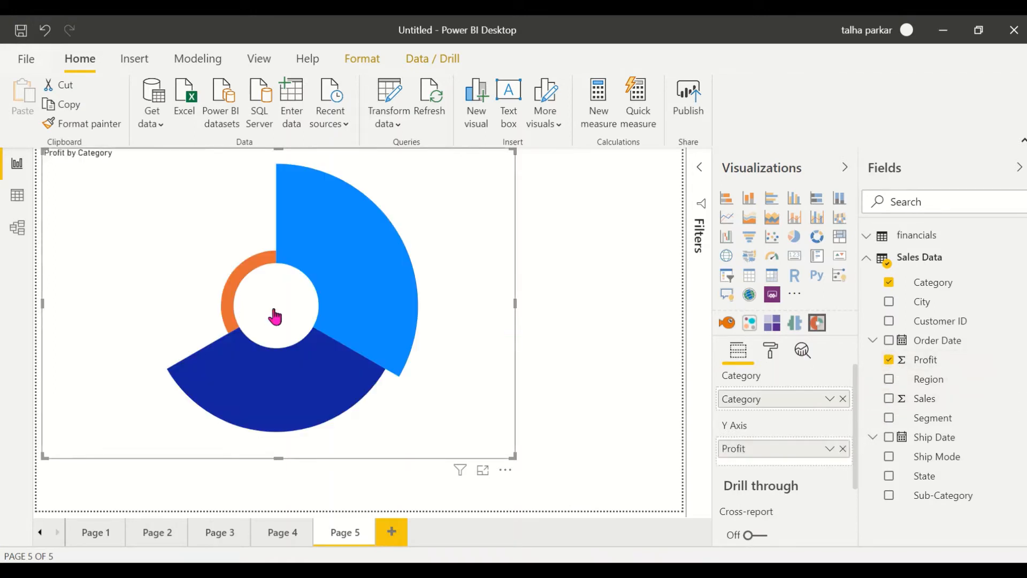
# Add Sales beneath Profit as a second Y axis field of the aster plot.
pyautogui.moveTo(367, 316)
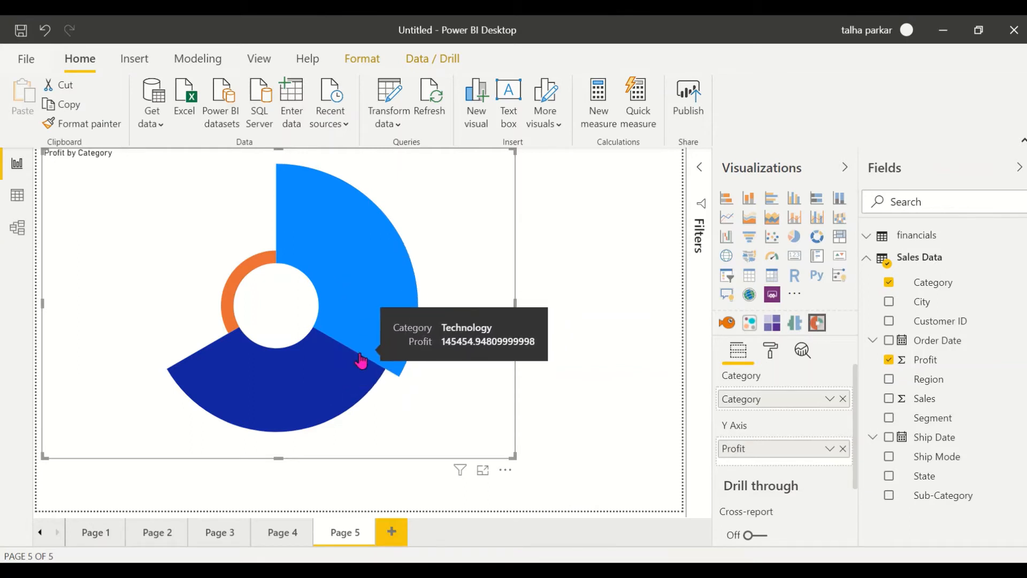
pyautogui.moveTo(299, 353)
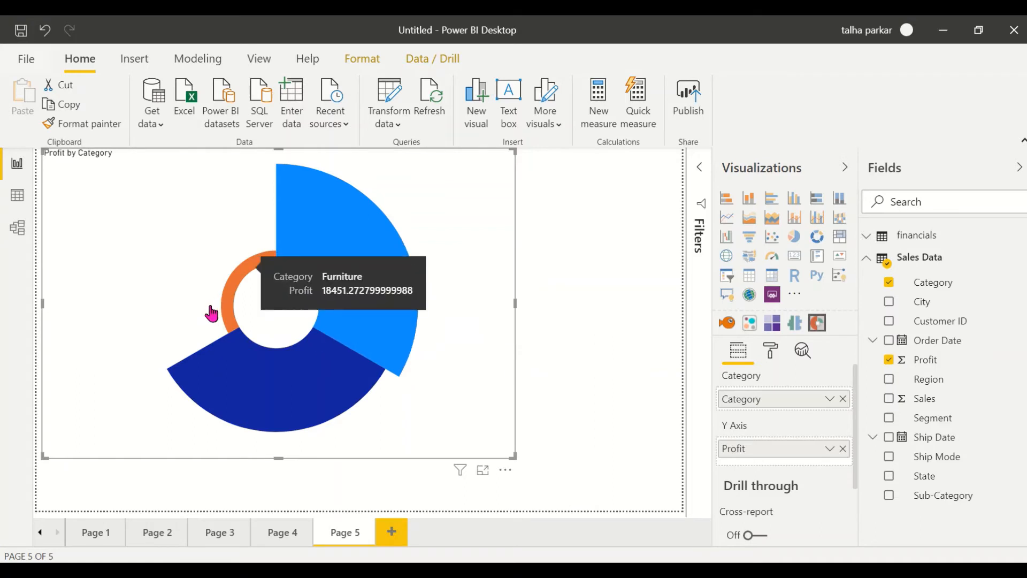
pyautogui.moveTo(271, 383)
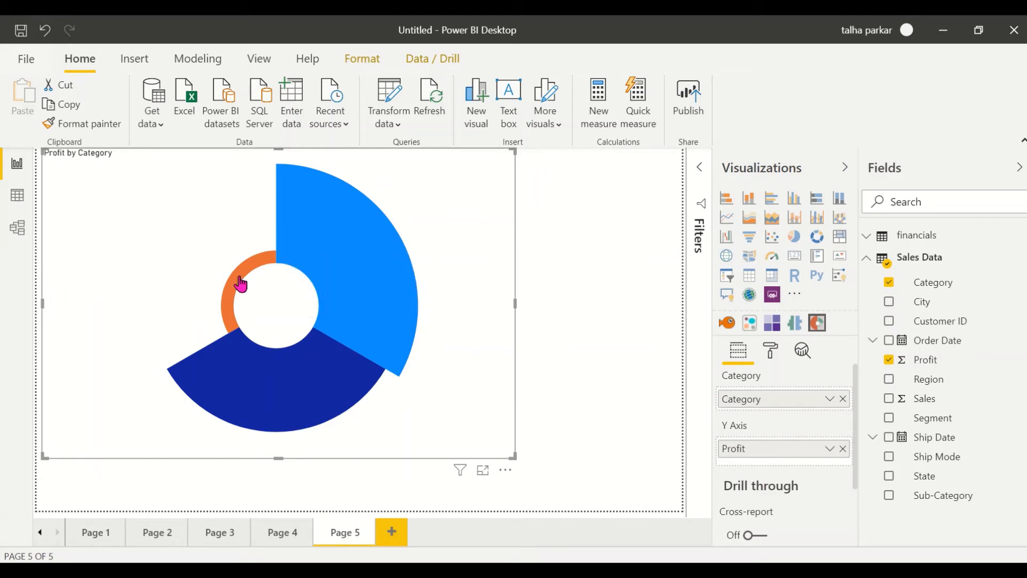
pyautogui.moveTo(232, 289)
pyautogui.moveTo(388, 301)
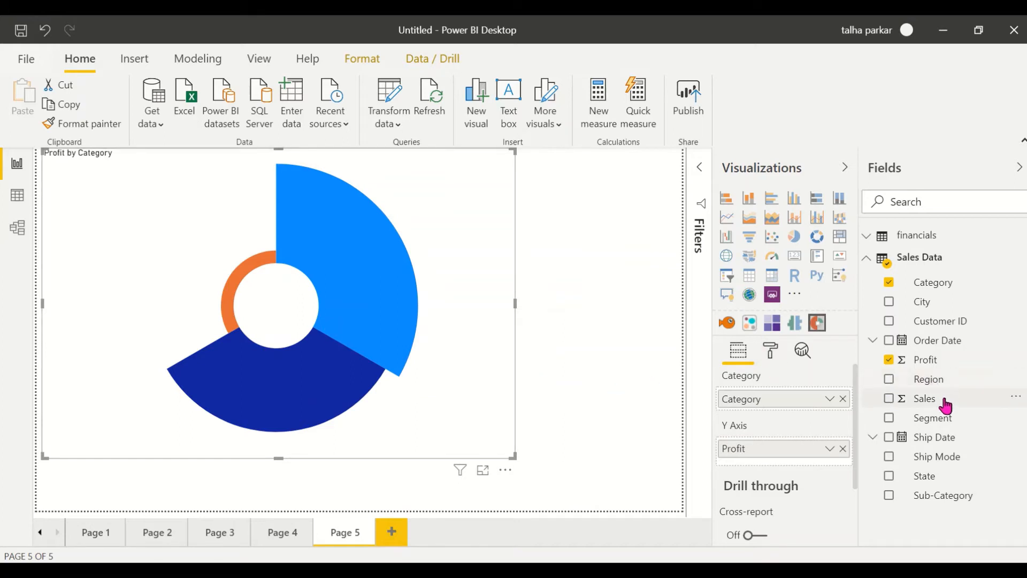
pyautogui.moveTo(945, 405); pyautogui.dragTo(809, 470)
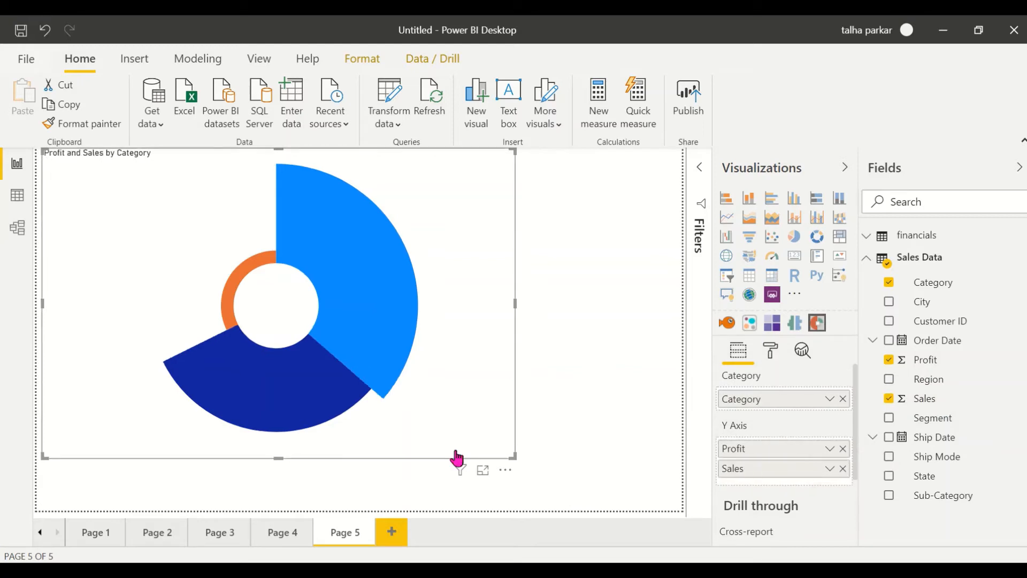
pyautogui.moveTo(298, 372)
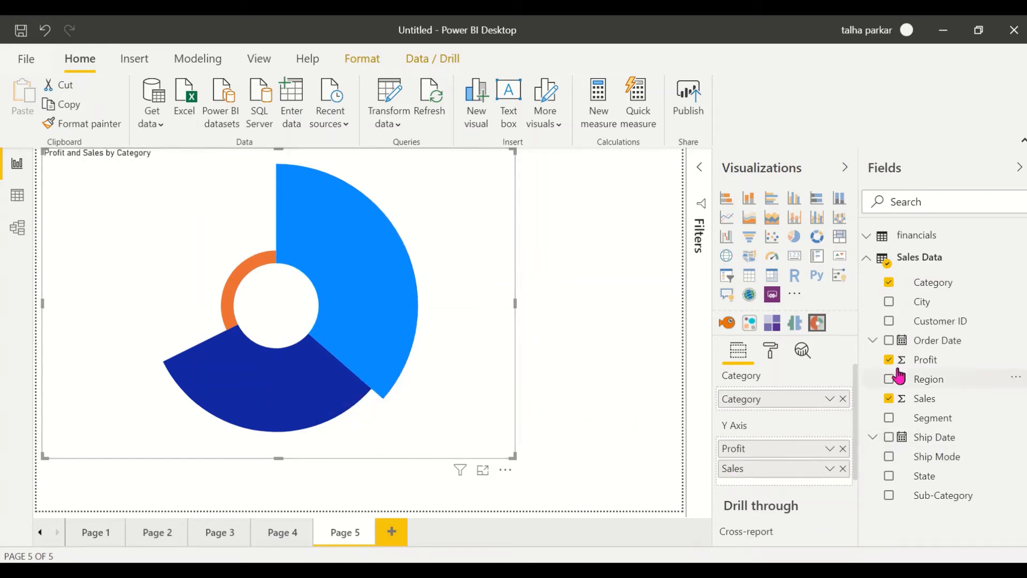
# Turn on the border around the aster plot visual.
pyautogui.click(769, 361)
pyautogui.scroll(-5, 767, 428)
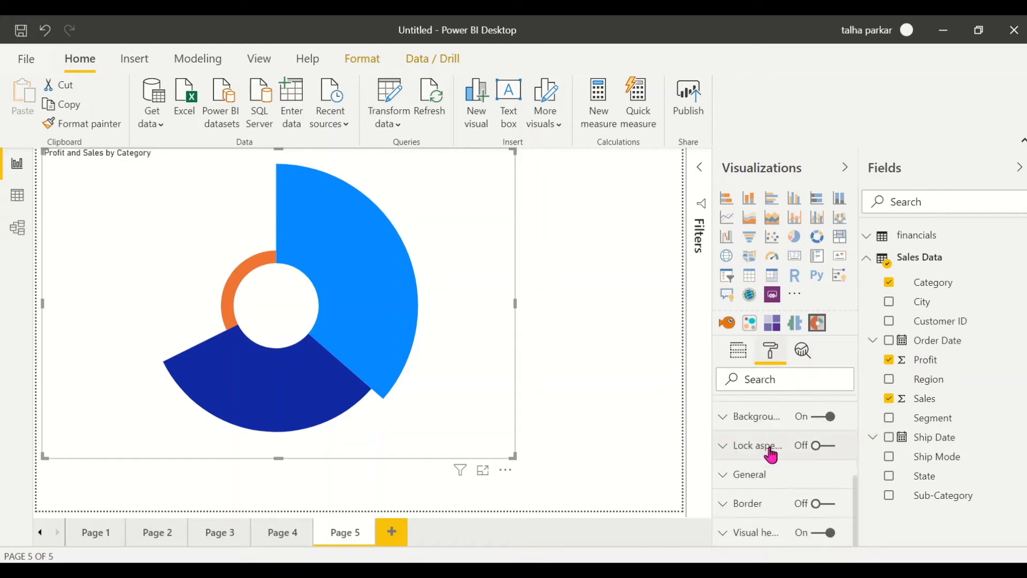
pyautogui.click(817, 503)
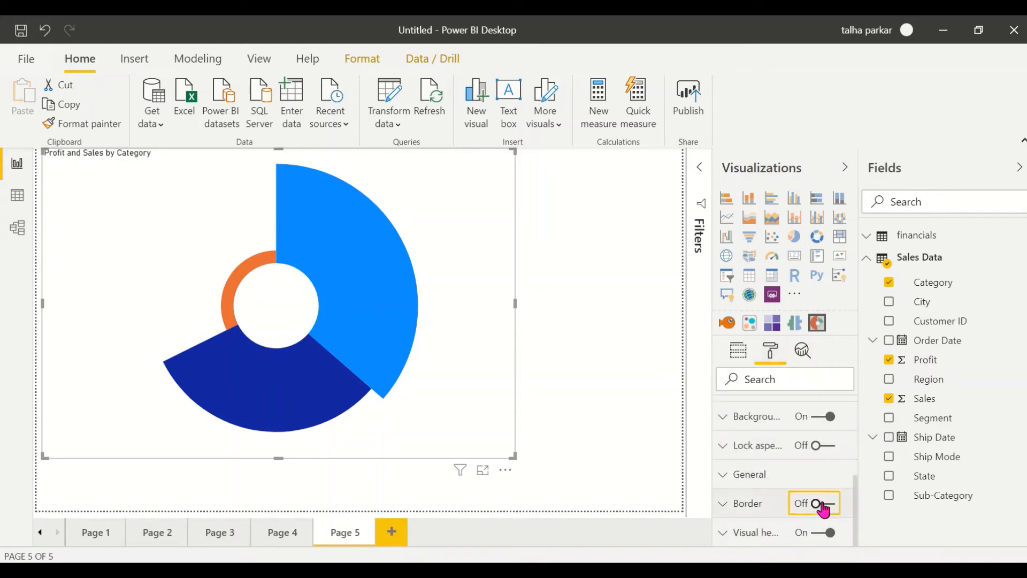
# Turn on the aster plot's outer line and set its thickness to 5.
pyautogui.scroll(3, 779, 497)
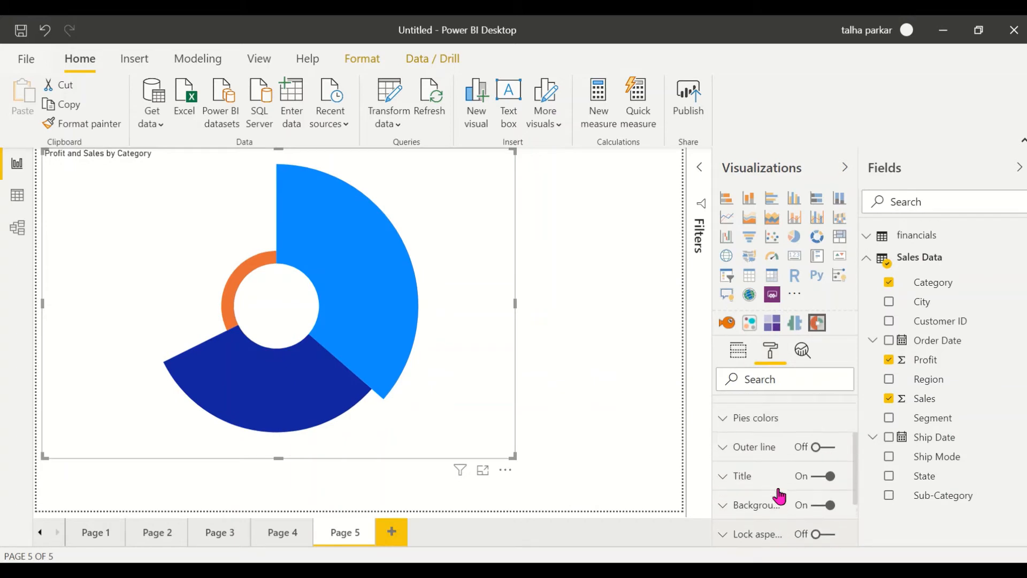
pyautogui.click(823, 449)
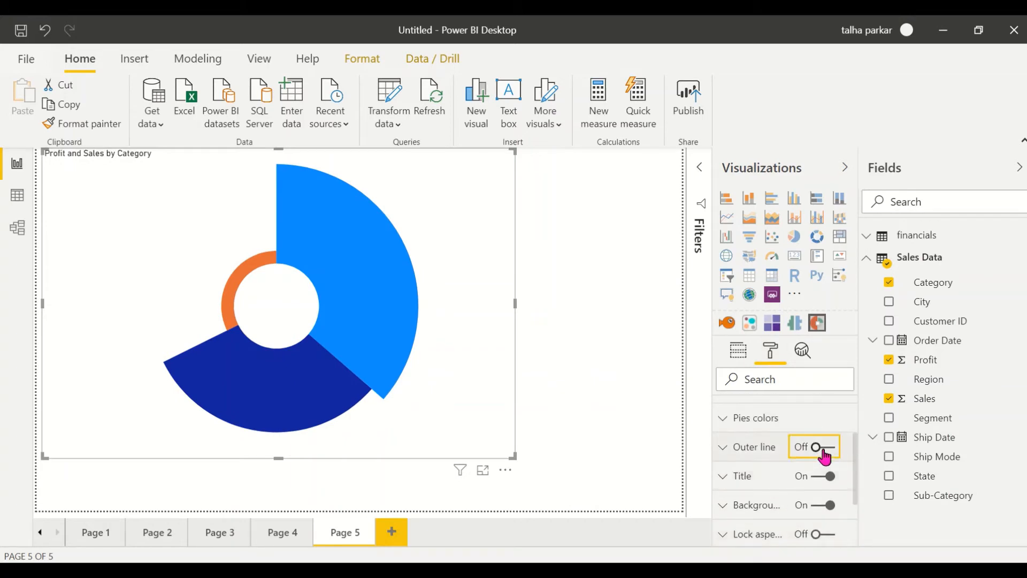
pyautogui.click(734, 453)
pyautogui.click(768, 496)
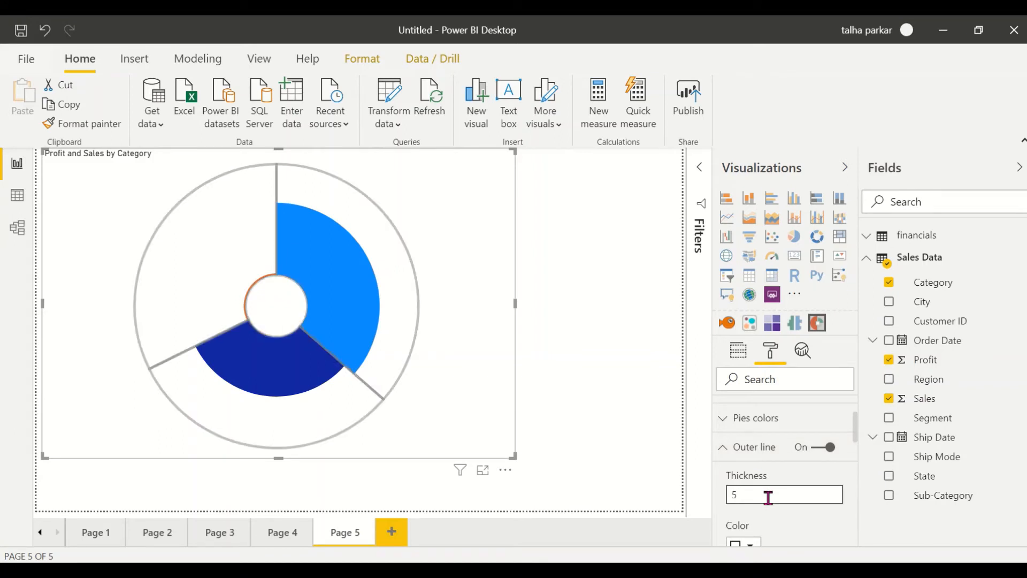
pyautogui.click(637, 449)
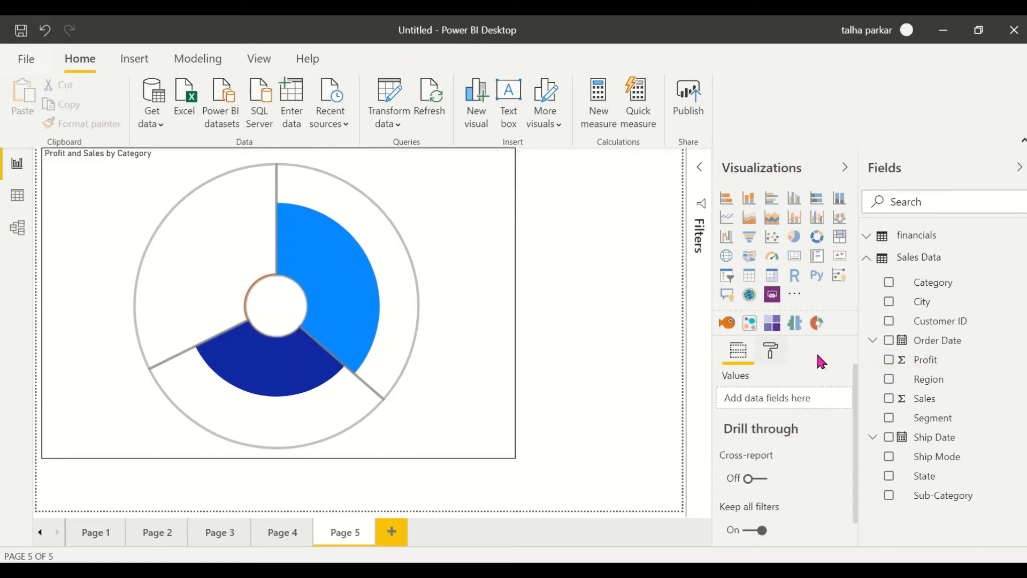
# Remove Sales from the aster plot's Y axis and add it back to compare the slices.
pyautogui.click(425, 378)
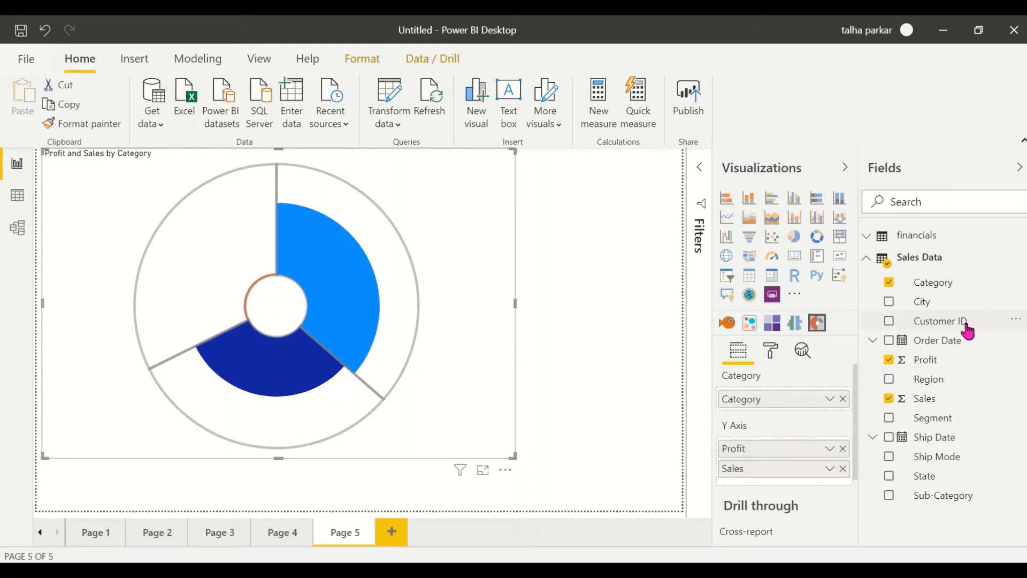
pyautogui.click(889, 400)
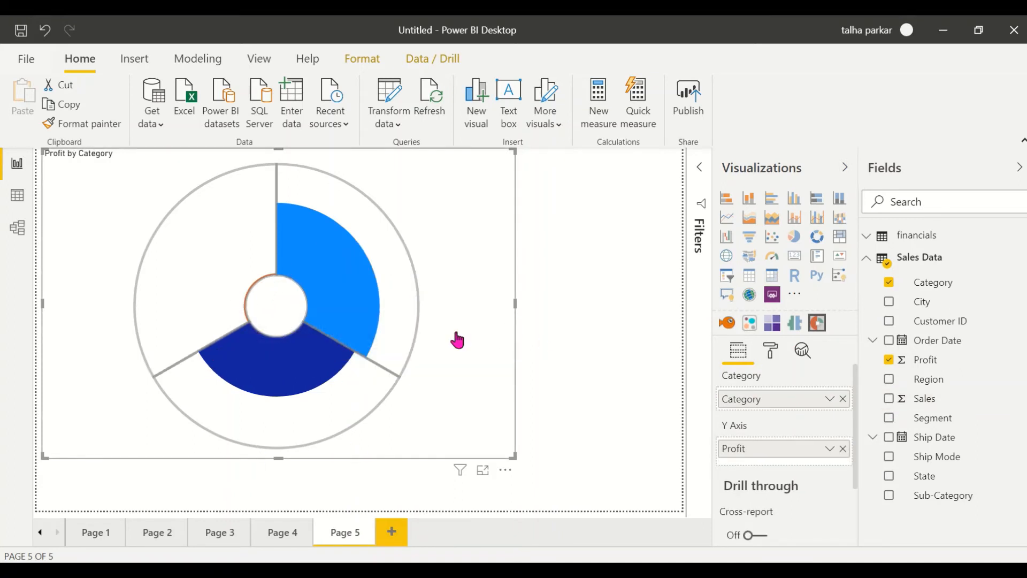
pyautogui.click(890, 401)
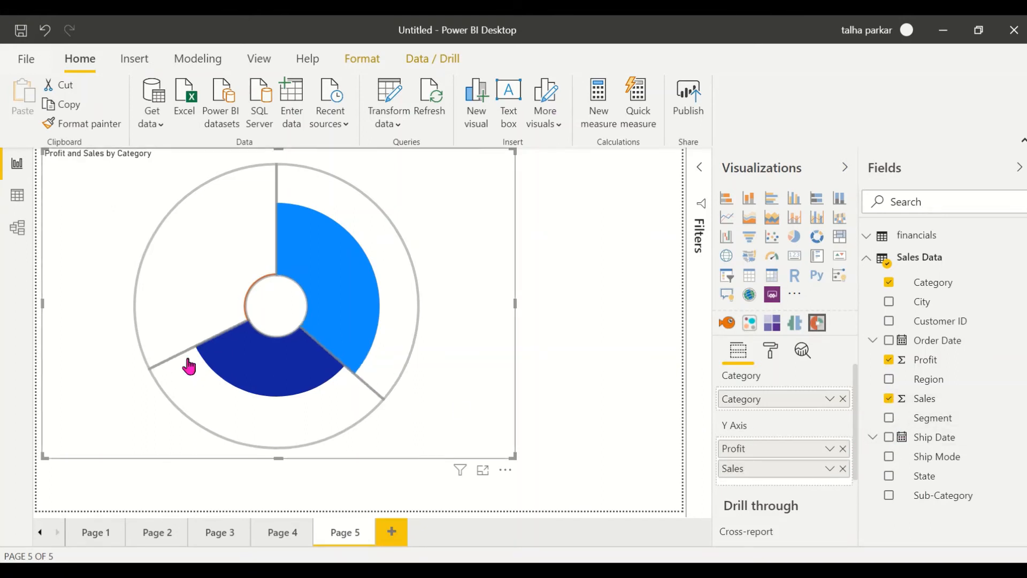
# Turn on detail labels for the aster plot.
pyautogui.click(769, 355)
pyautogui.click(818, 469)
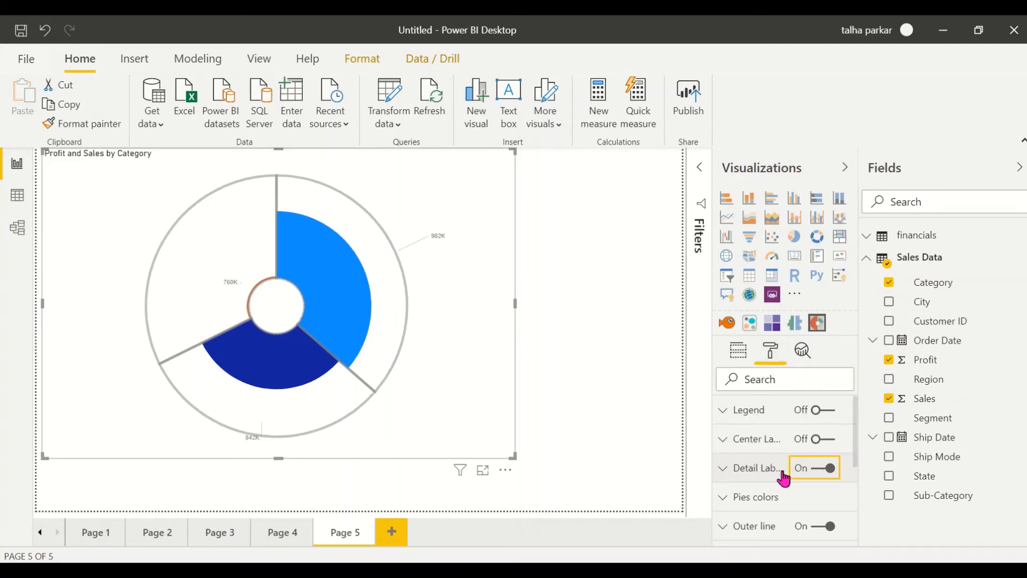
pyautogui.scroll(-3, 782, 477)
pyautogui.scroll(2, 781, 477)
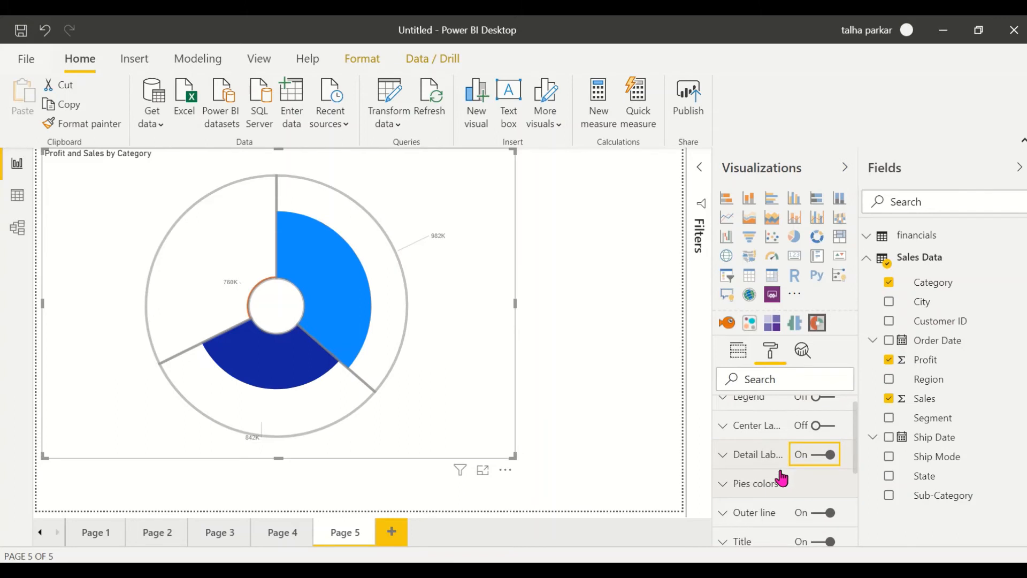
# Turn on the center label of the aster plot.
pyautogui.click(749, 482)
pyautogui.scroll(-1, 810, 489)
pyautogui.scroll(1, 813, 486)
pyautogui.scroll(1, 813, 485)
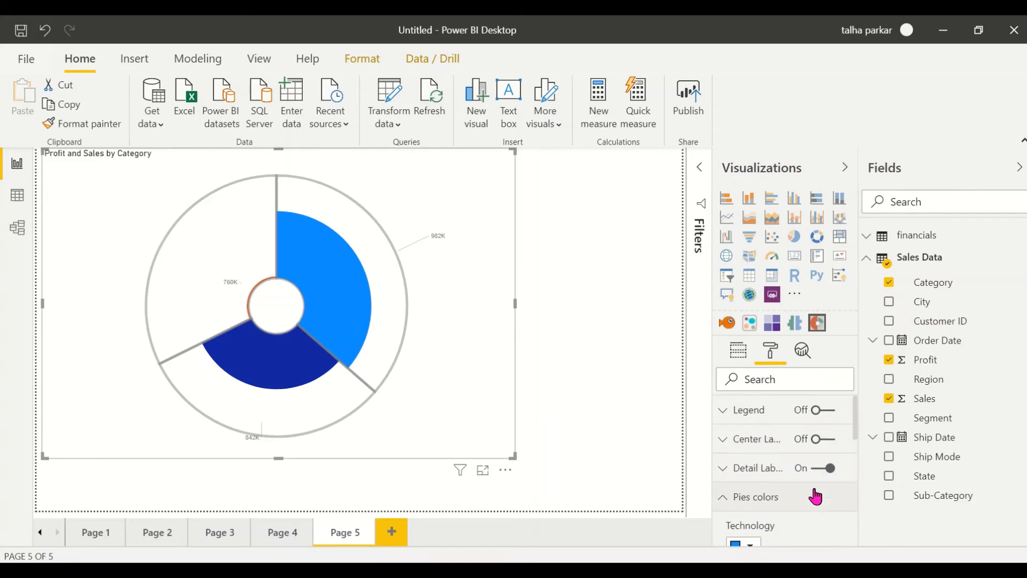
pyautogui.click(752, 440)
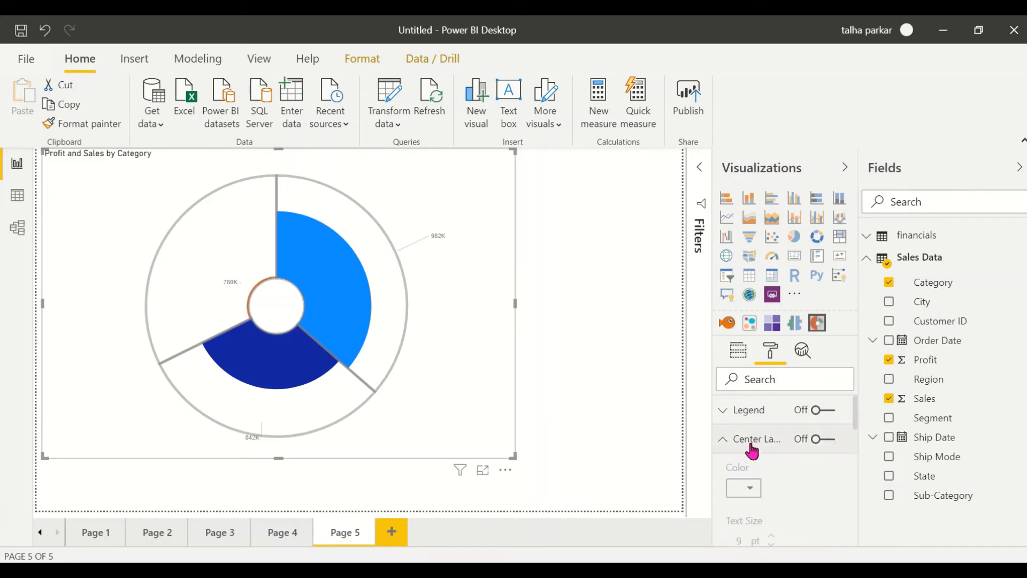
pyautogui.click(818, 447)
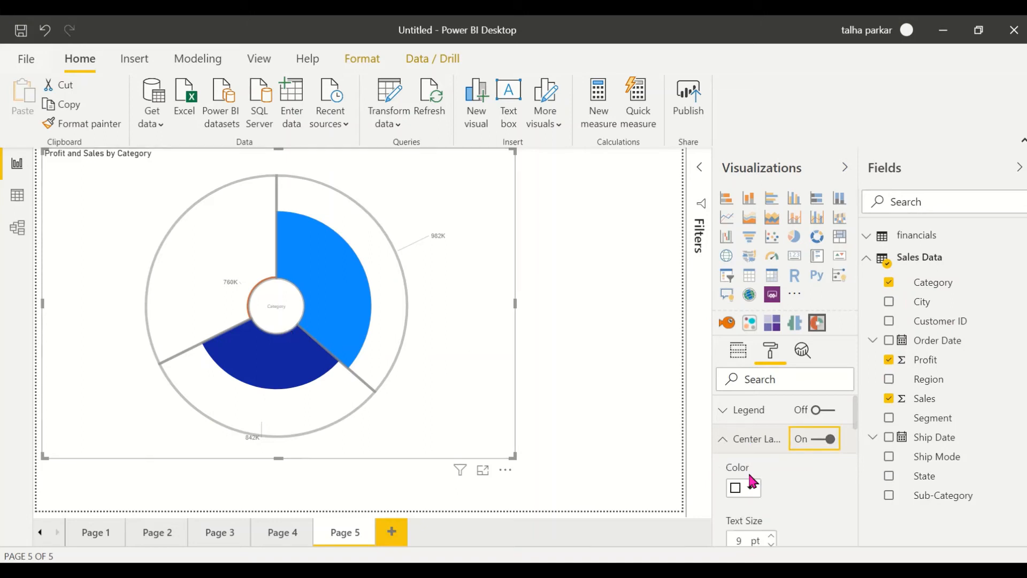
# Set the center label's color to black and its text size to 16 pt.
pyautogui.scroll(-2, 762, 481)
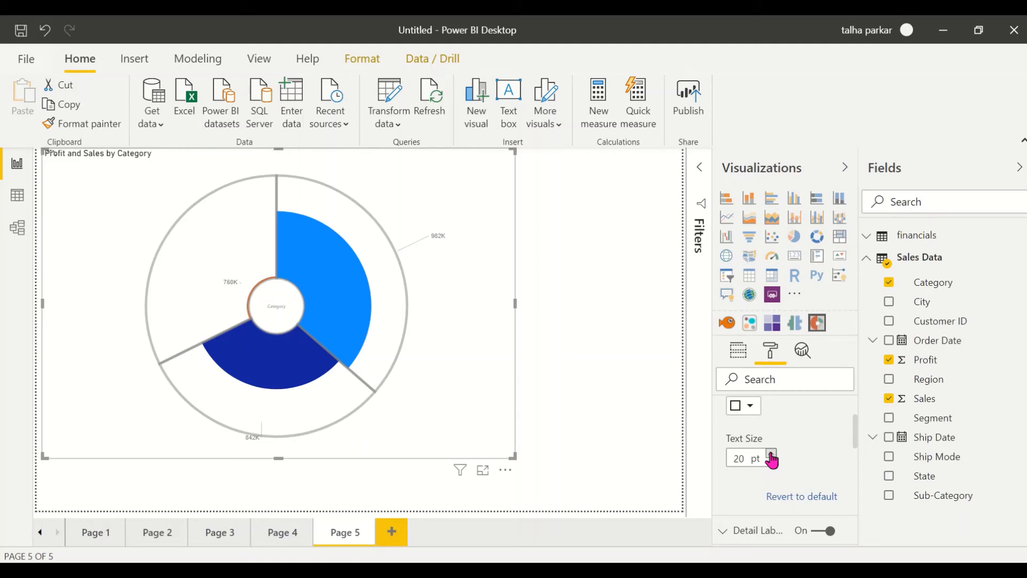
pyautogui.click(770, 453)
pyautogui.scroll(1, 754, 415)
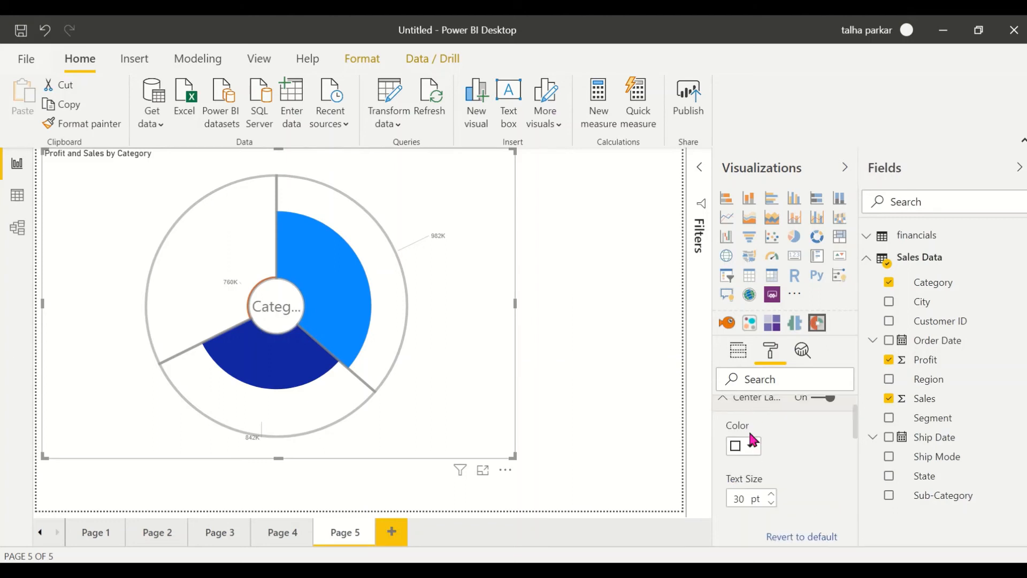
pyautogui.click(751, 452)
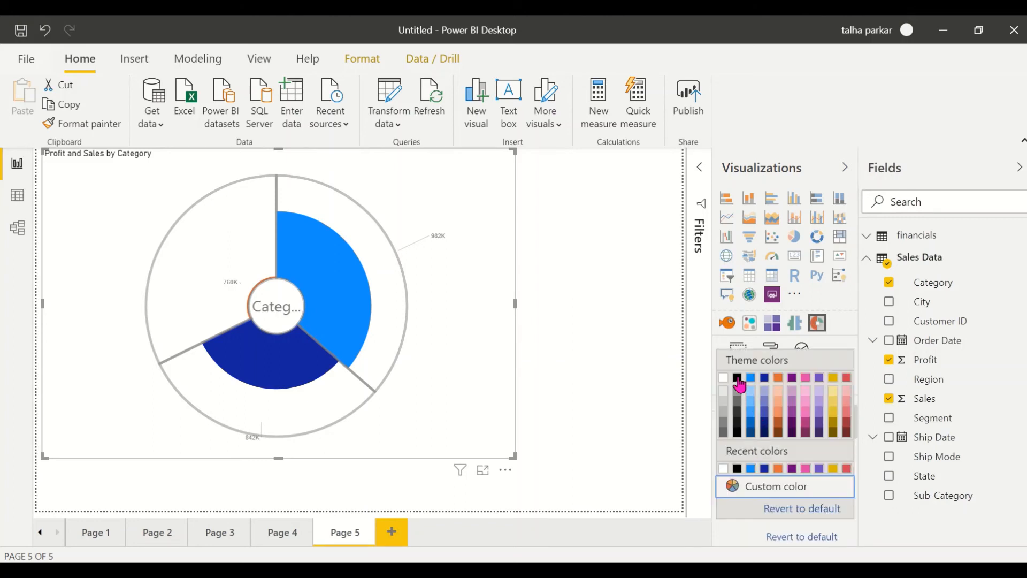
pyautogui.click(739, 379)
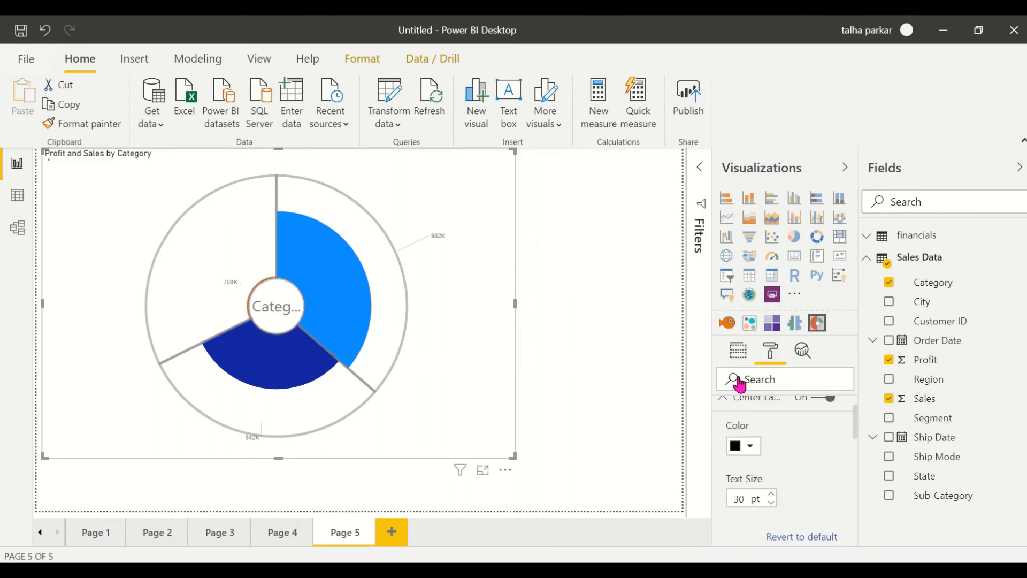
pyautogui.click(770, 504)
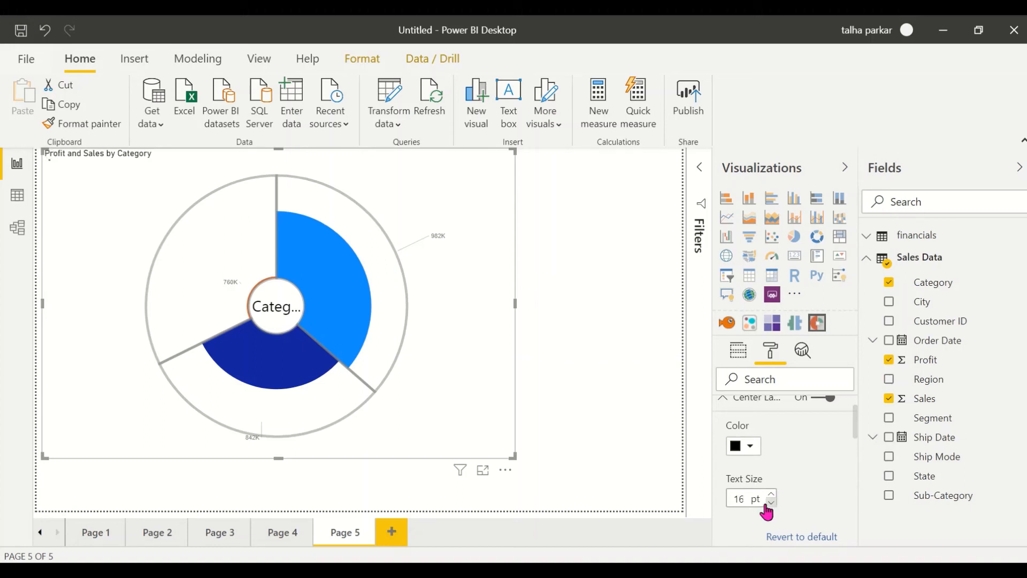
pyautogui.click(741, 498)
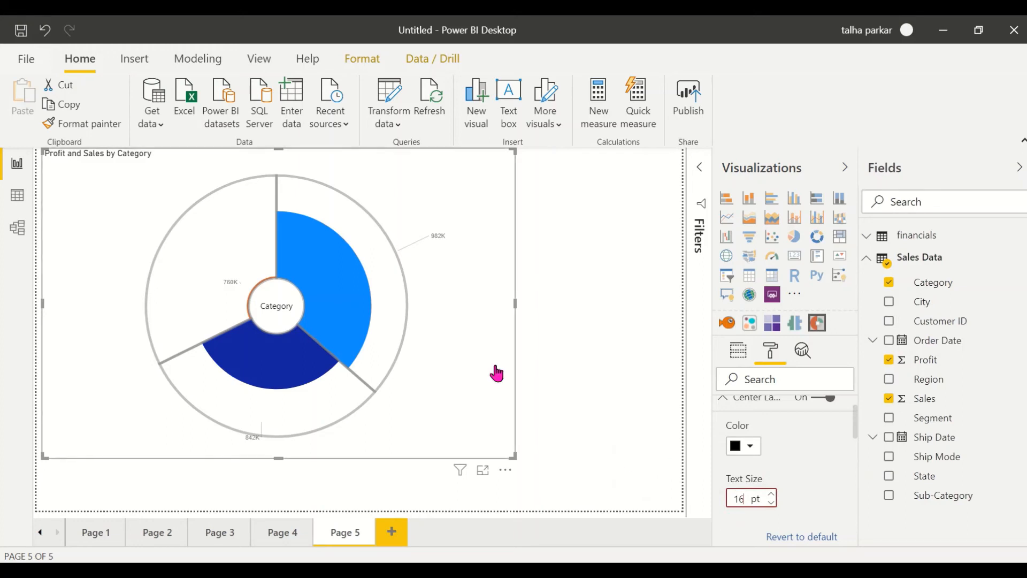
pyautogui.click(732, 410)
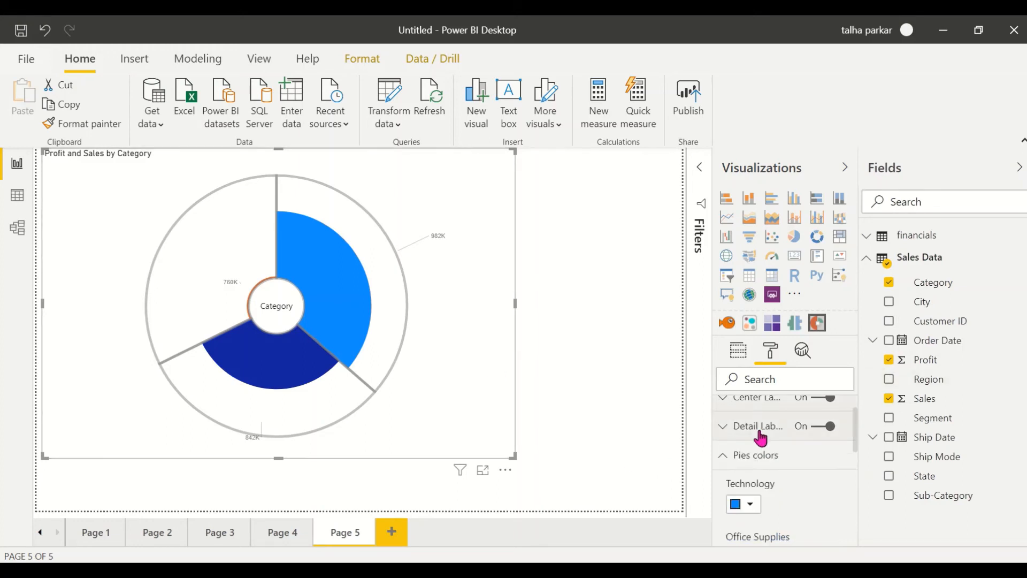
# Set the text size of the aster plot's detail labels to 13 pt.
pyautogui.scroll(-1, 763, 436)
pyautogui.scroll(2, 761, 438)
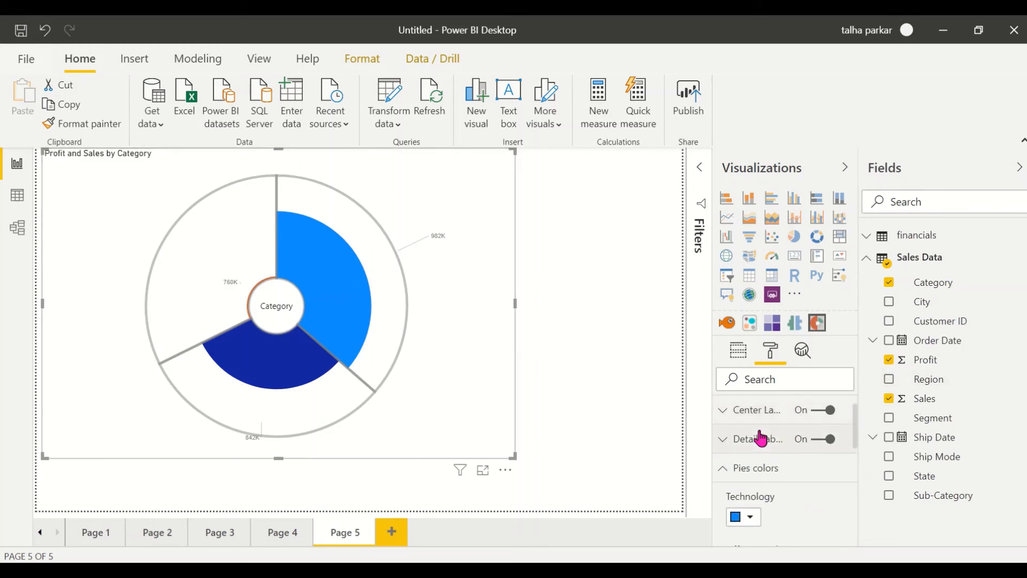
pyautogui.click(760, 438)
pyautogui.scroll(-1, 772, 486)
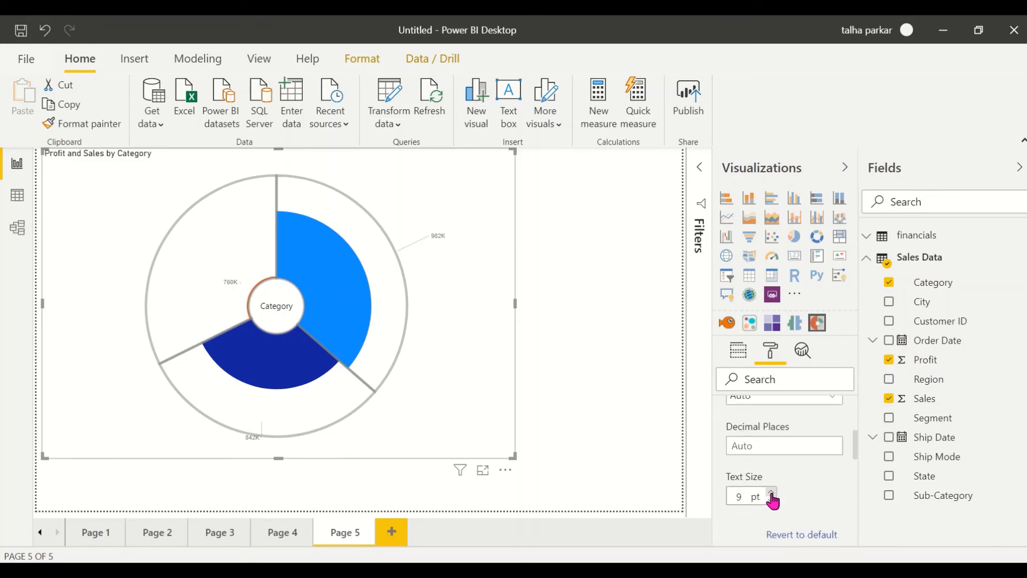
pyautogui.click(770, 492)
pyautogui.click(770, 492)
pyautogui.click(814, 447)
pyautogui.press('Tab')
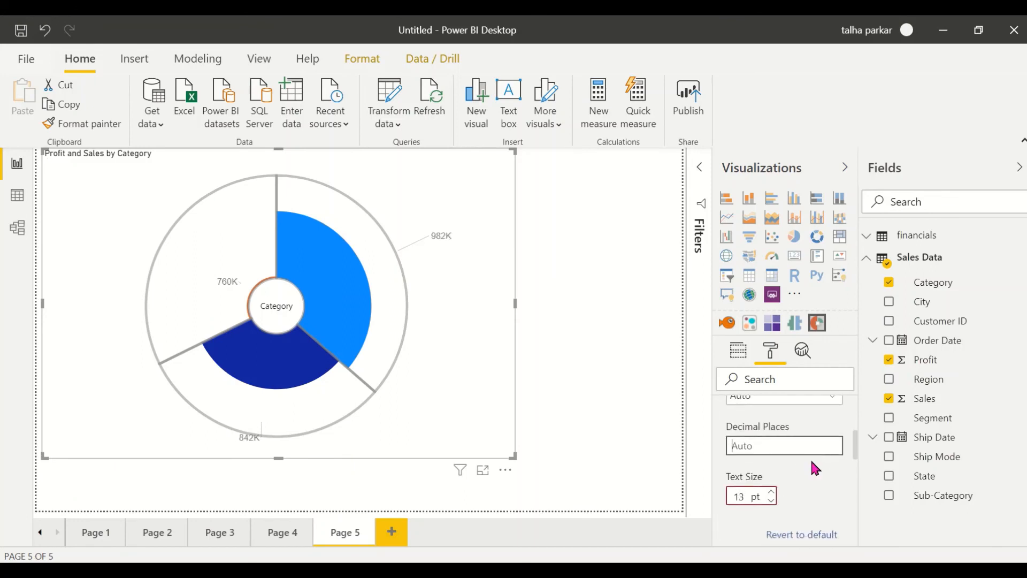
# Set the display units of the detail labels to None.
pyautogui.scroll(1, 811, 461)
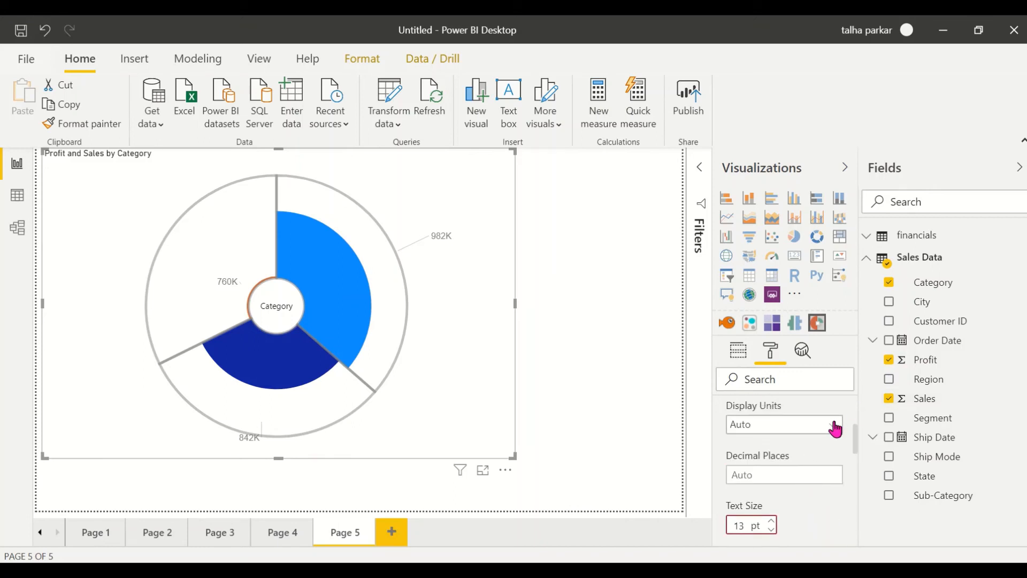
pyautogui.click(835, 427)
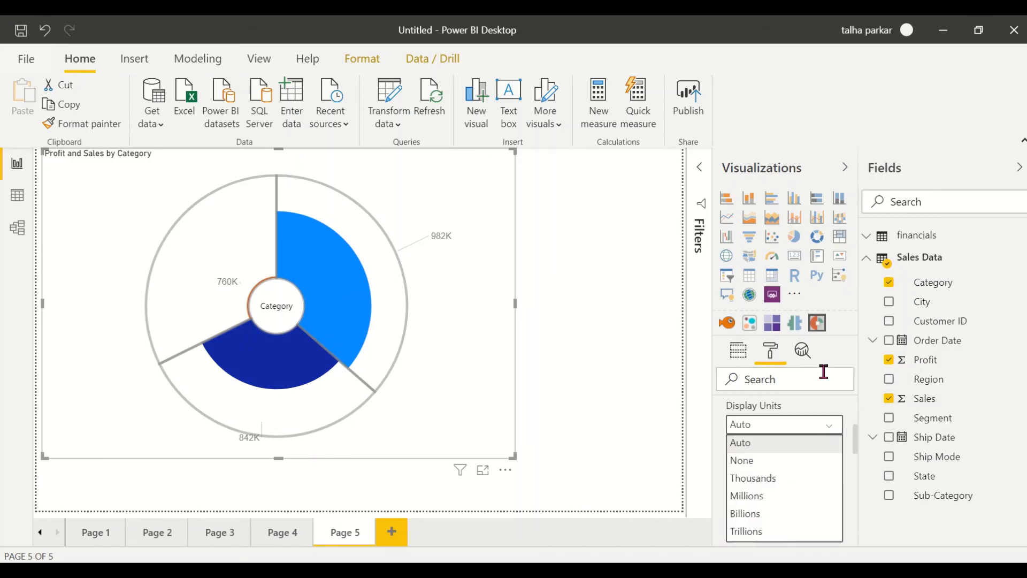
pyautogui.click(793, 461)
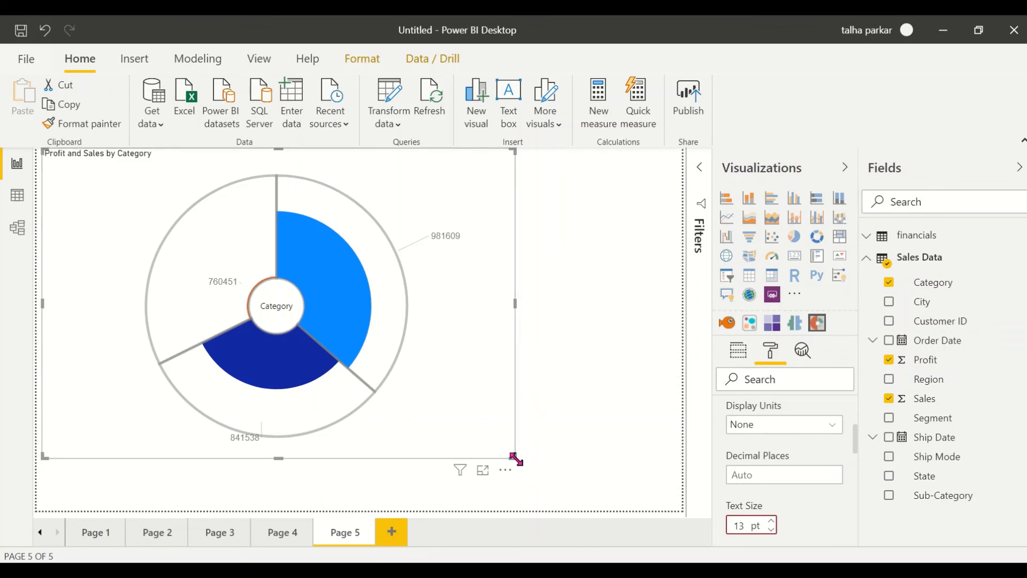
# Enlarge the aster plot visual to fill most of the page width and delete the stray Q&A visual beside it.
pyautogui.moveTo(515, 459); pyautogui.dragTo(649, 475)
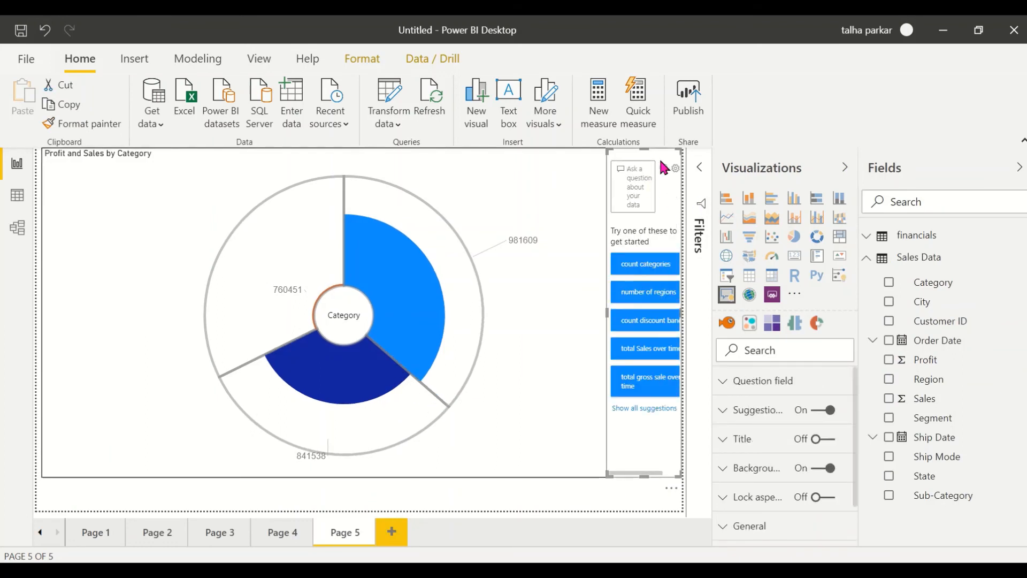
pyautogui.press('Delete')
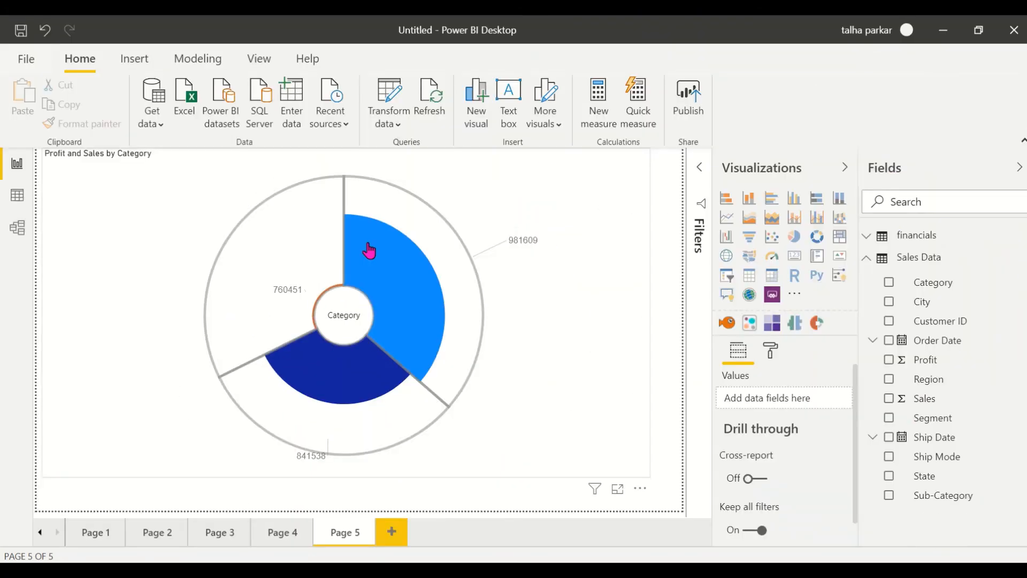
# Set the thickness of the aster plot's outer line to 1.
pyautogui.scroll(-2, 764, 451)
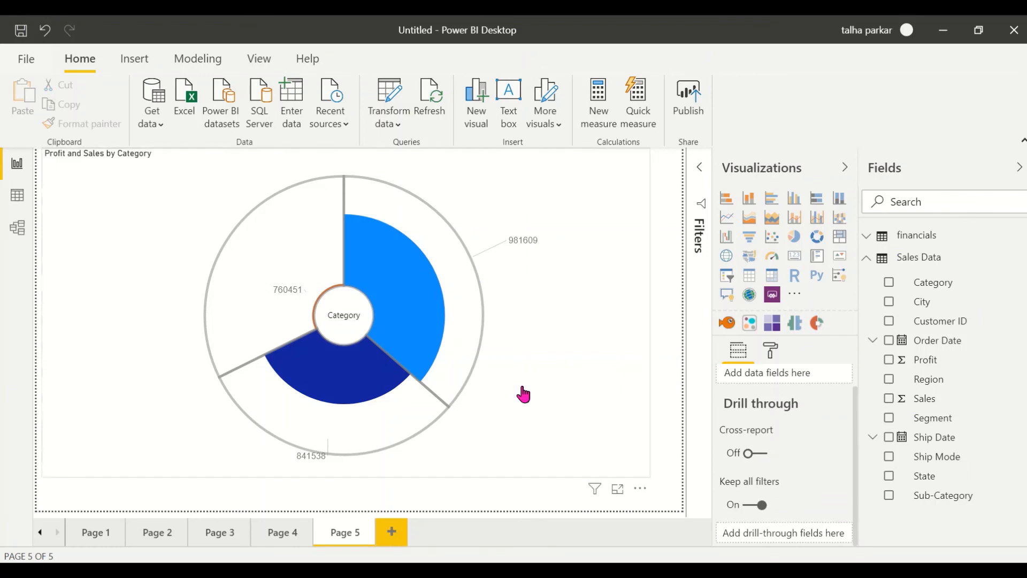
pyautogui.click(524, 394)
pyautogui.click(770, 350)
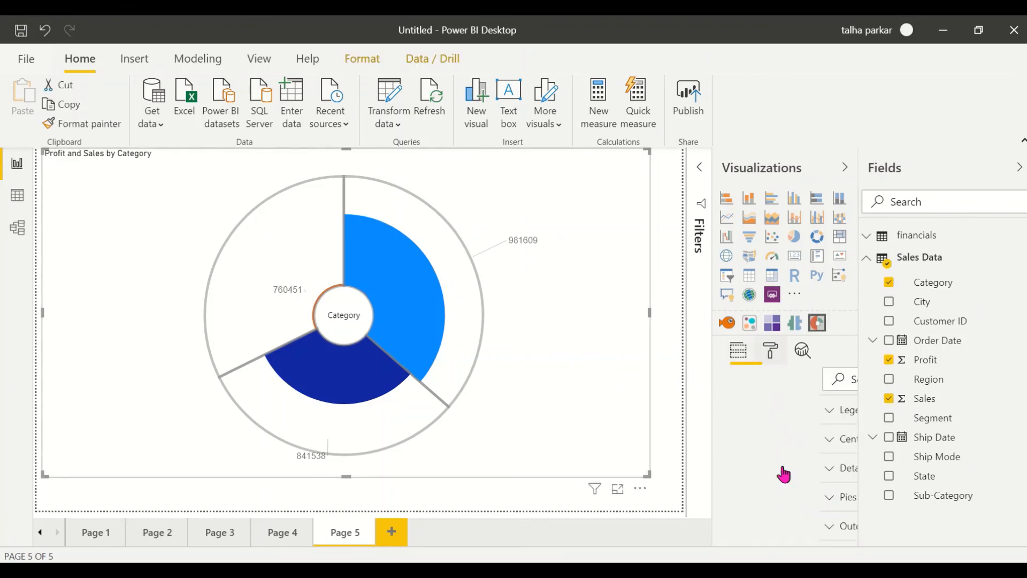
pyautogui.scroll(-3, 784, 473)
pyautogui.scroll(-5, 783, 473)
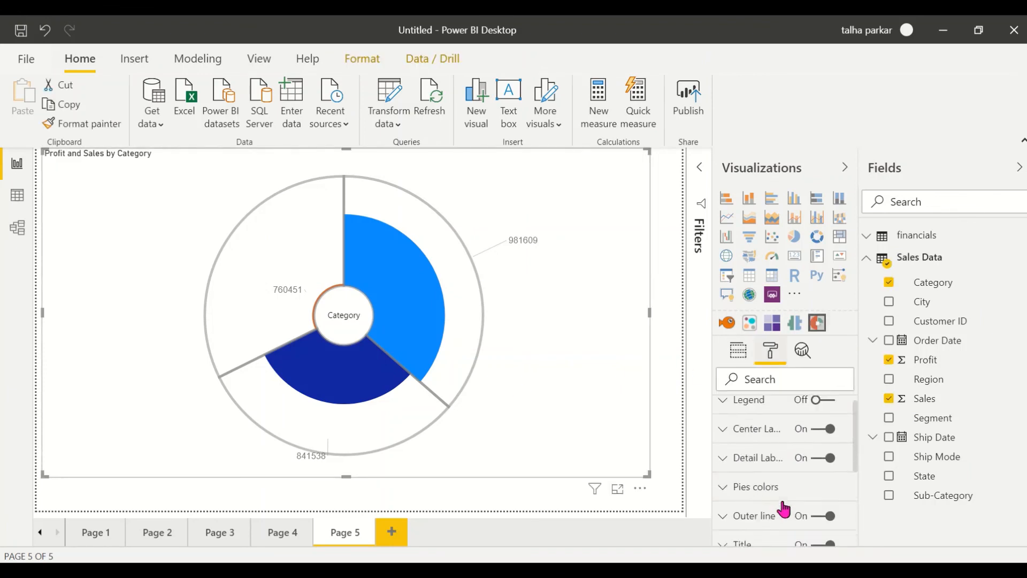
pyautogui.click(759, 516)
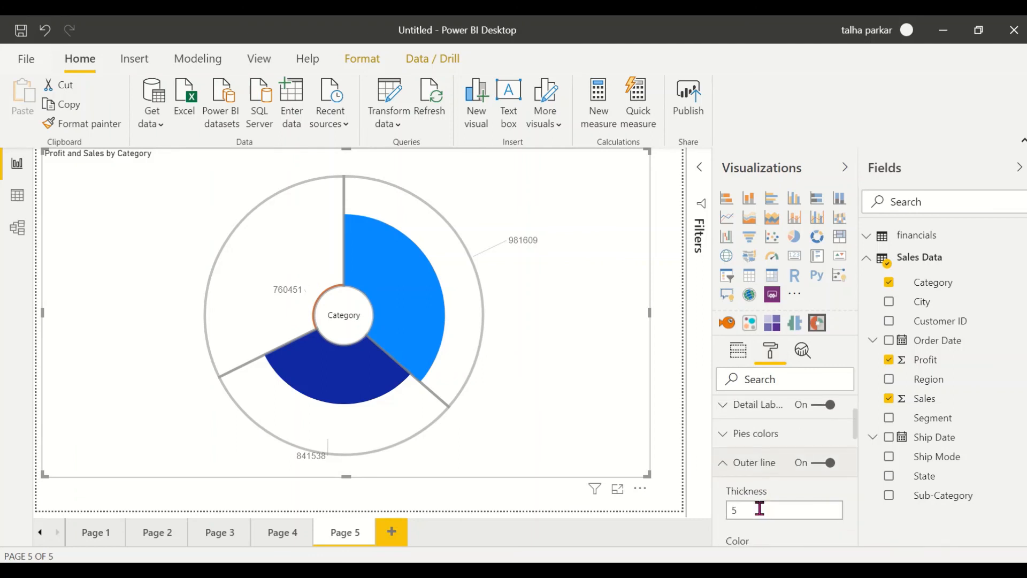
pyautogui.click(758, 490)
pyautogui.press('BackSpace')
pyautogui.write('1')
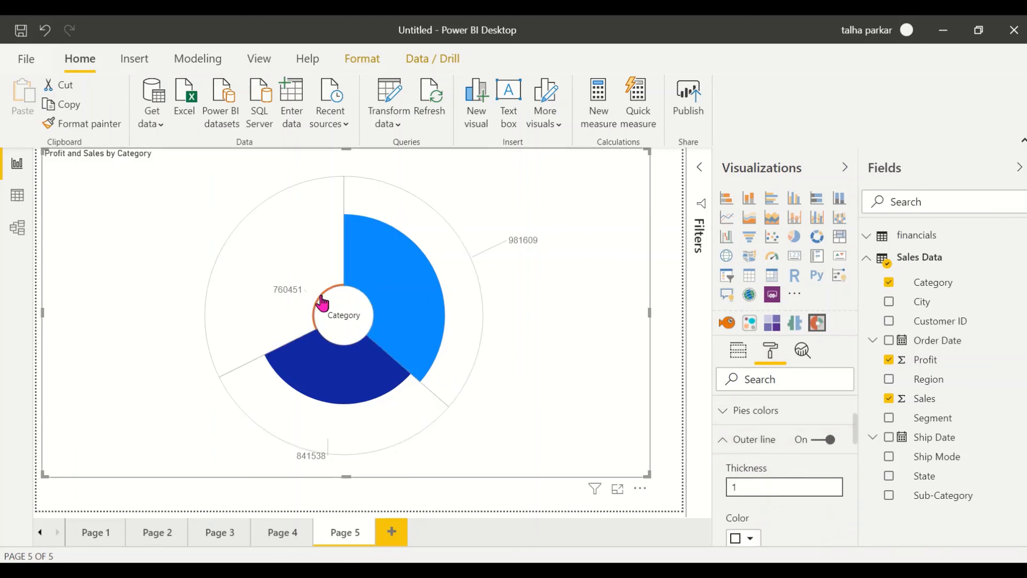
pyautogui.click(734, 440)
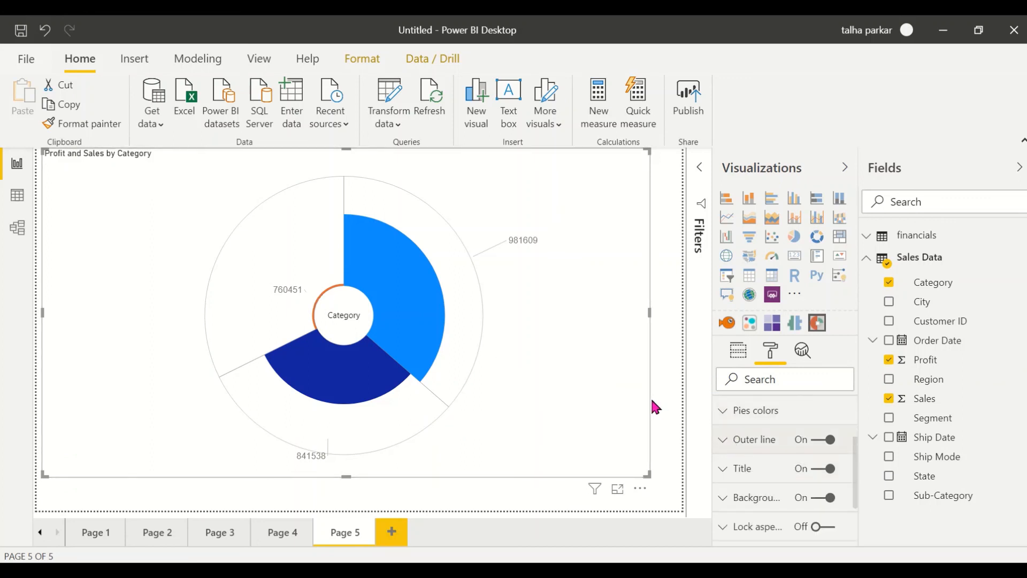